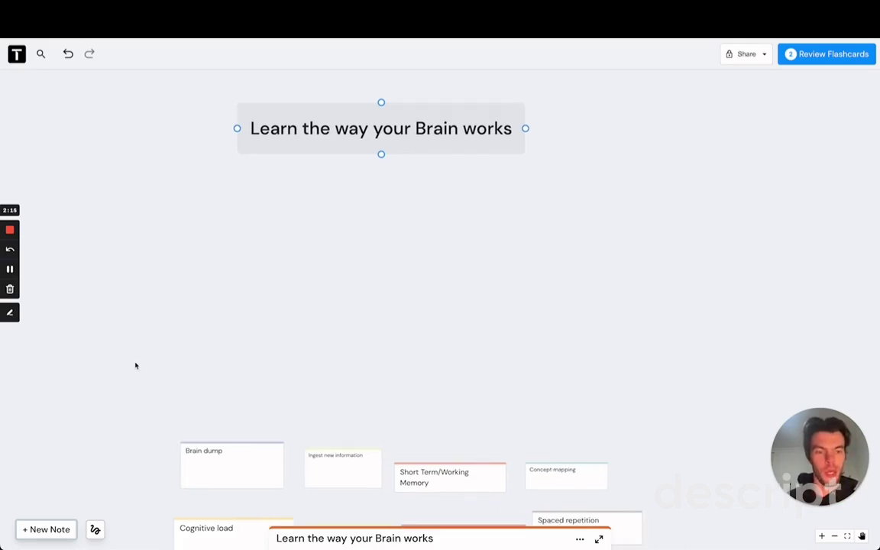
Place Brain dump just below the title, with Ingest new information beside it on the right
scroll(135, 365, down, 10)
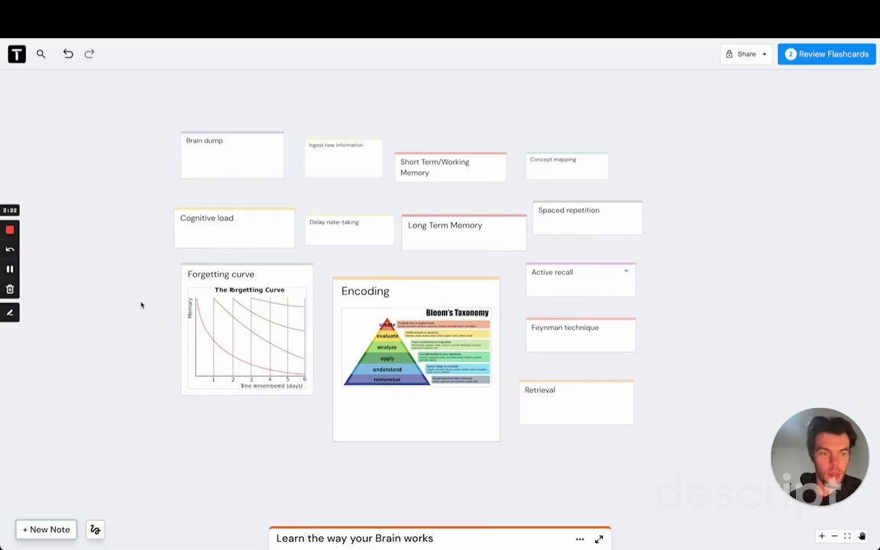
scroll(251, 317, up, 2)
scroll(252, 316, up, 6)
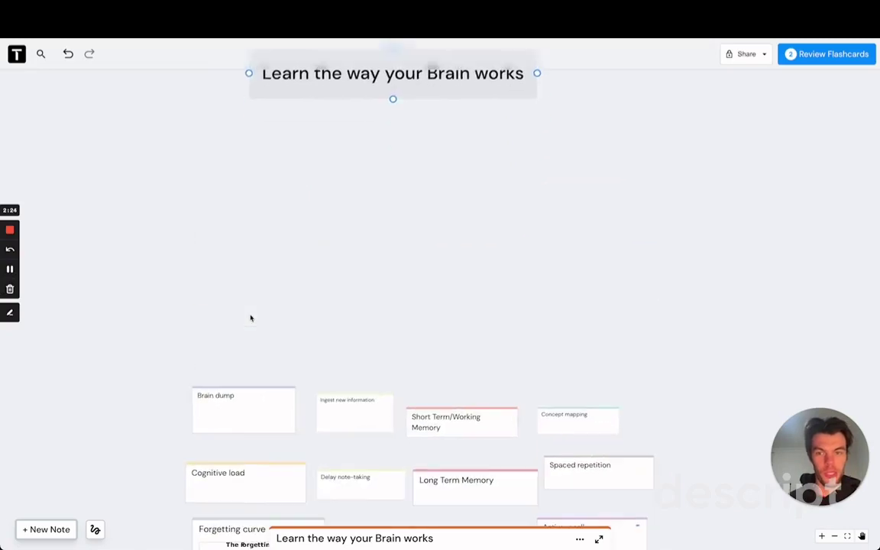
click(258, 423)
drag(258, 422, 174, 231)
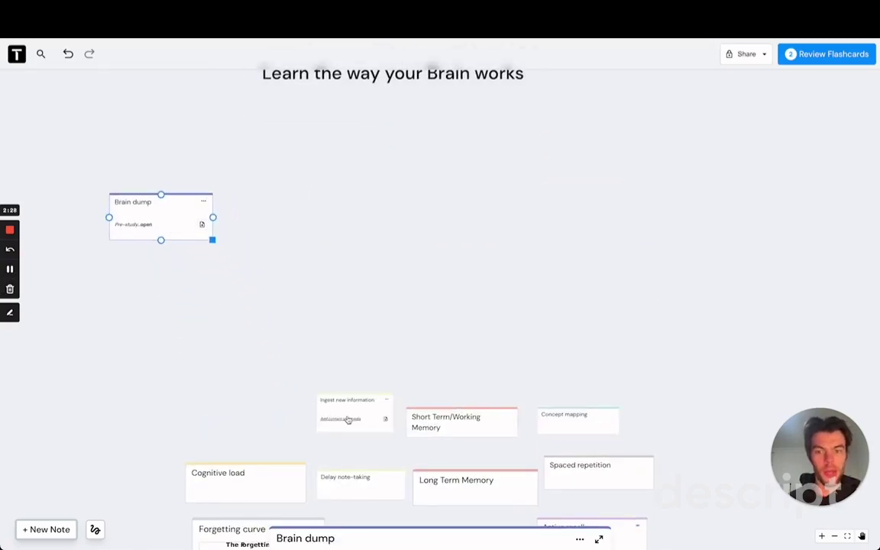
click(370, 415)
drag(371, 415, 363, 241)
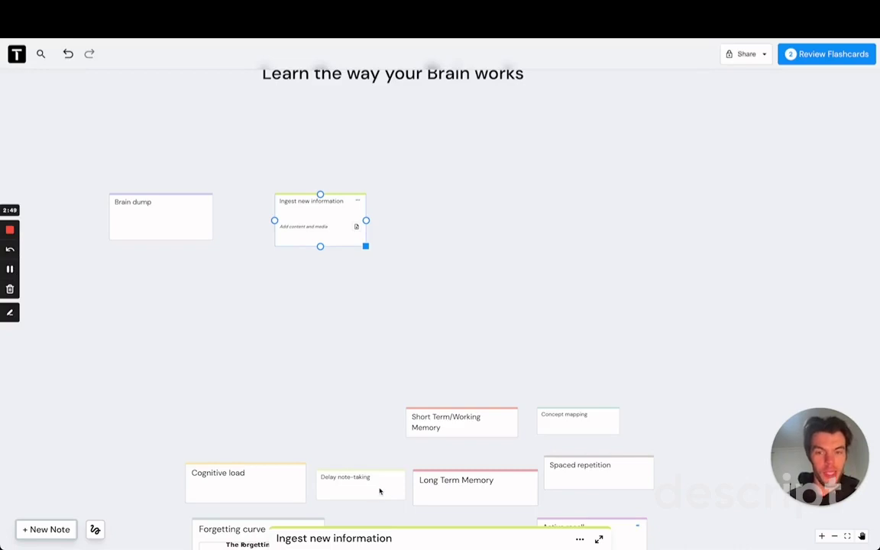
Nest Delay note-taking in Ingest new information and move Cognitive load beneath Brain dump
drag(380, 492, 340, 245)
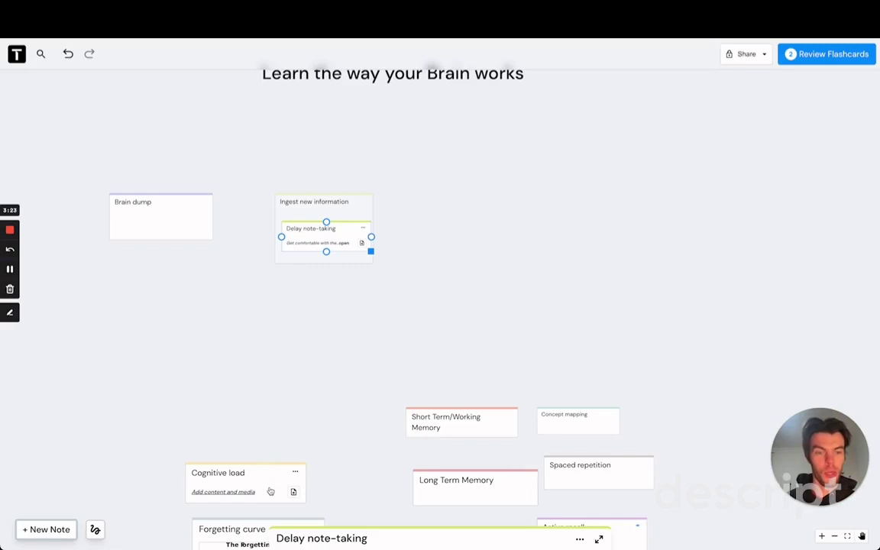
drag(270, 492, 233, 347)
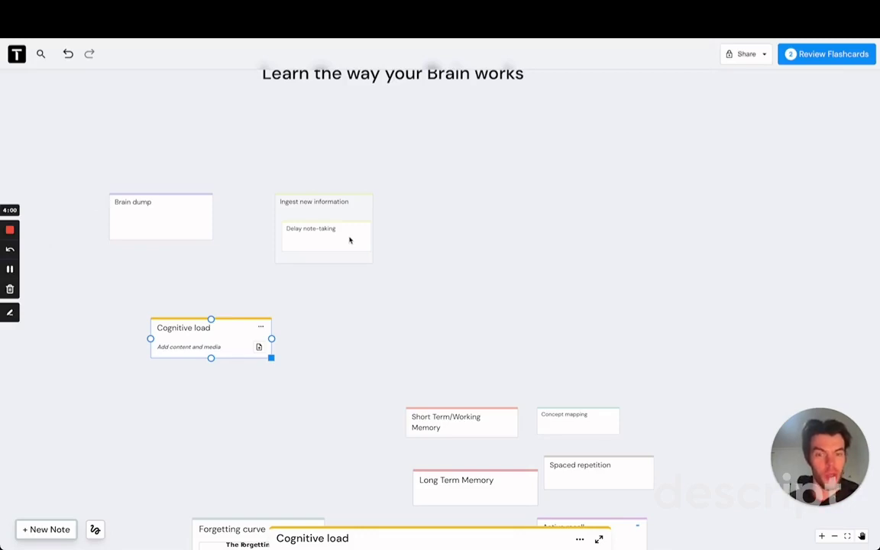
Move Short Term/Working Memory beside Ingest and Long Term Memory to the row's right end
scroll(443, 403, up, 2)
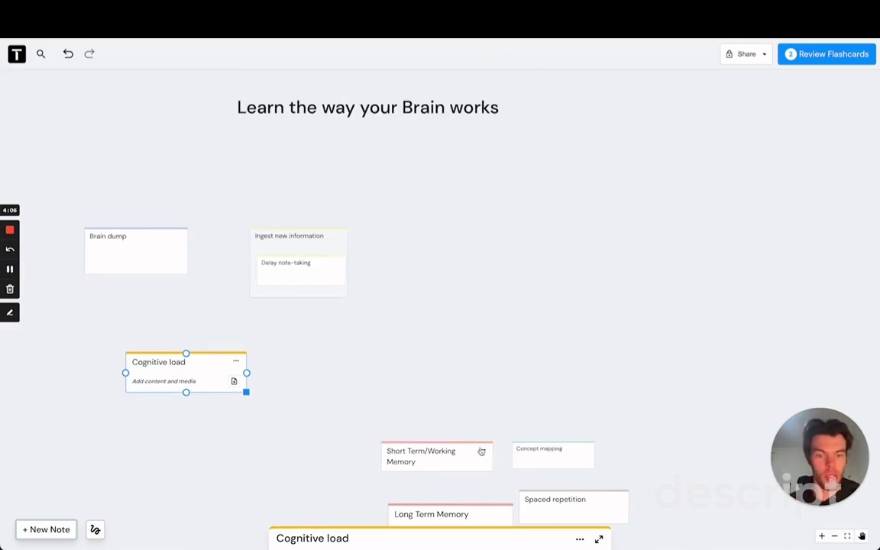
drag(478, 452, 515, 253)
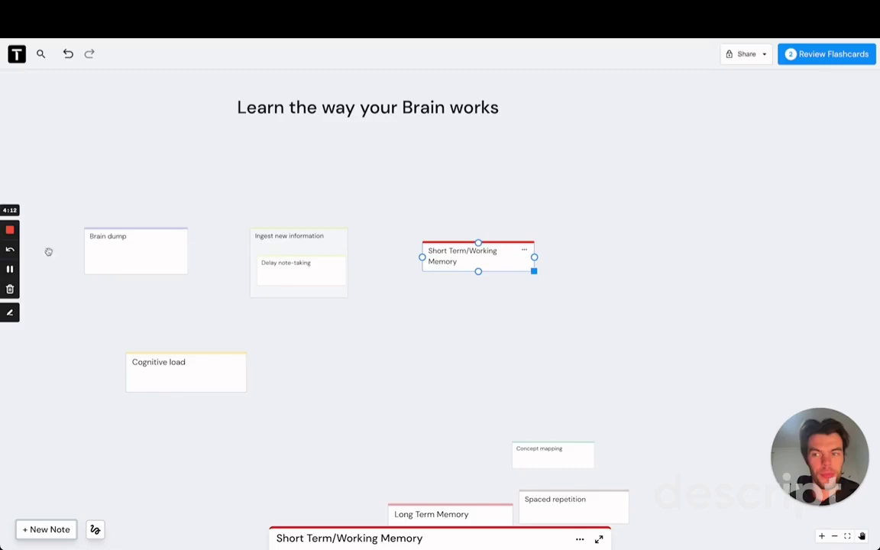
scroll(451, 258, right, 1)
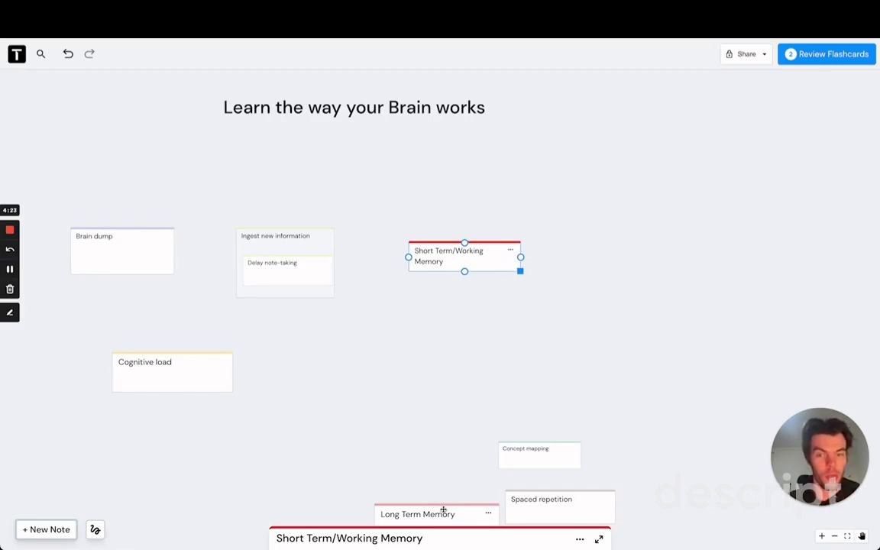
click(442, 510)
drag(877, 189, 653, 245)
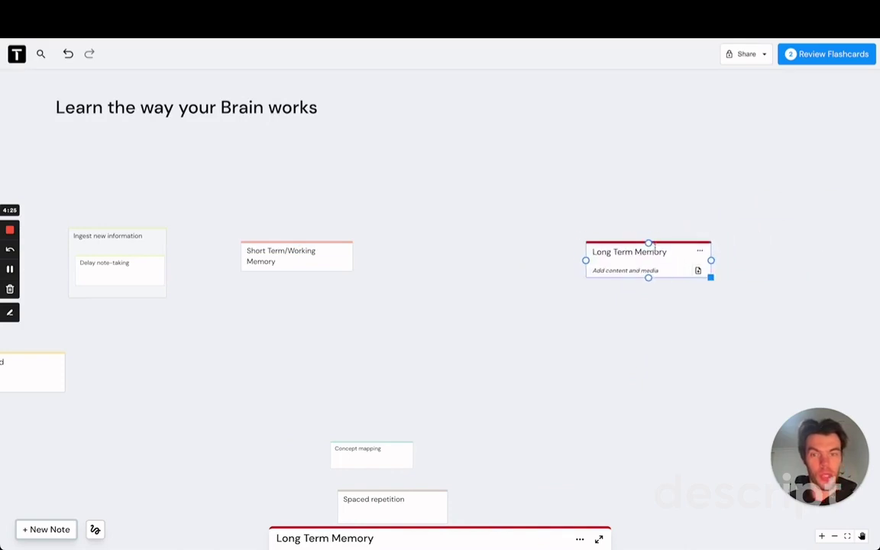
scroll(507, 281, left, 3)
scroll(506, 281, up, 1)
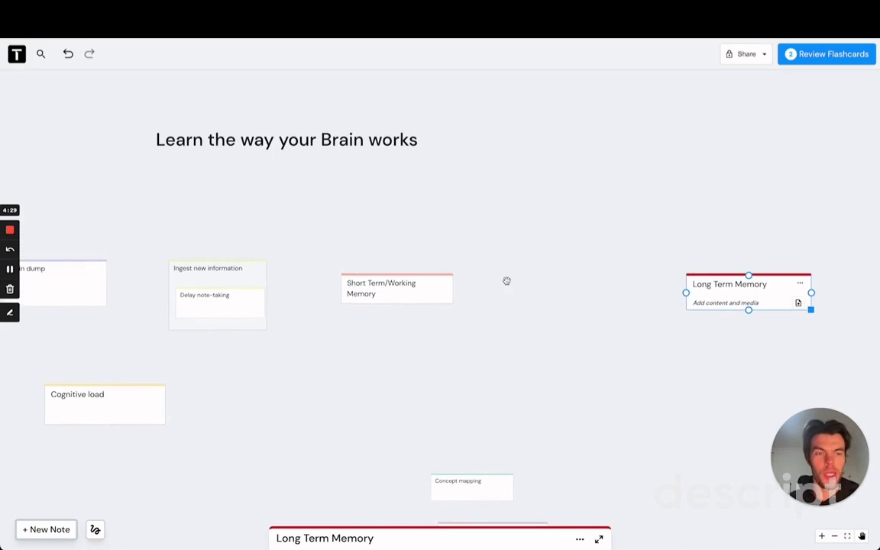
scroll(507, 282, down, 2)
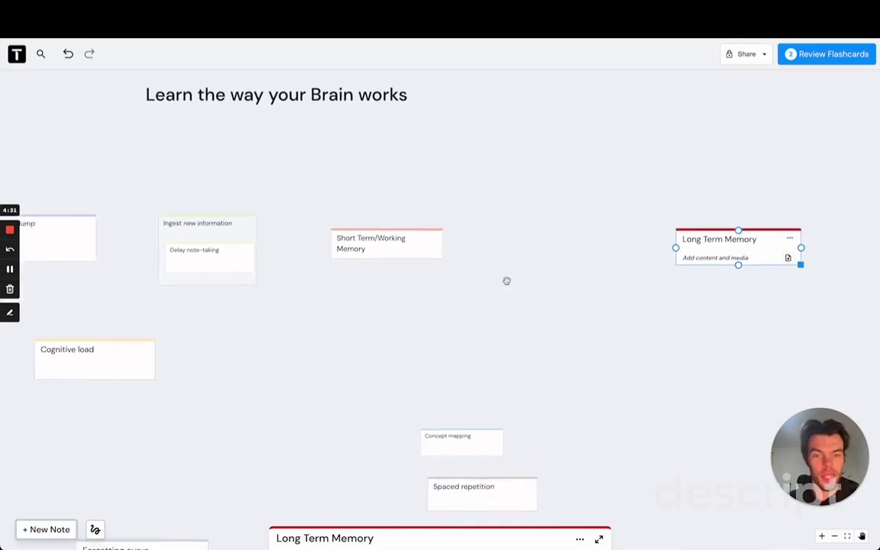
scroll(507, 281, down, 4)
Raise the Bloom's Taxonomy Encoding card into the gap between the two memory cards
drag(314, 477, 553, 110)
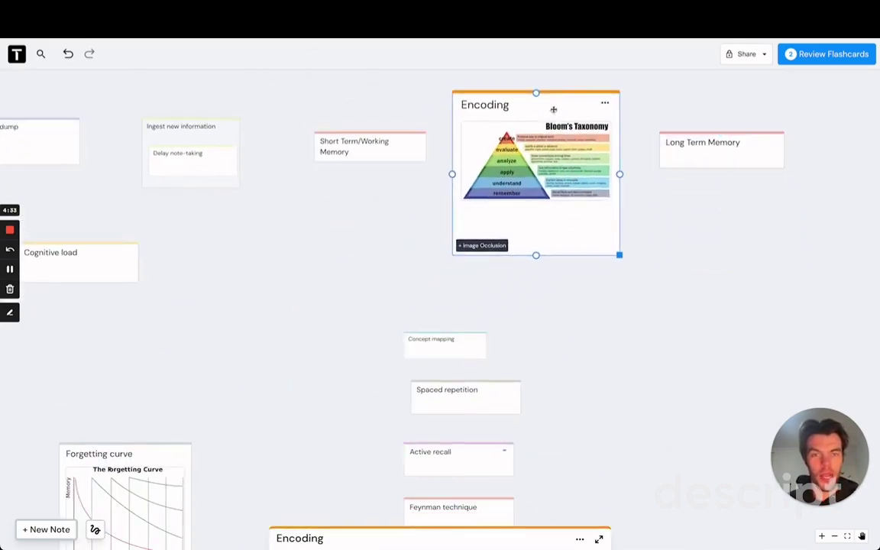
scroll(553, 109, up, 7)
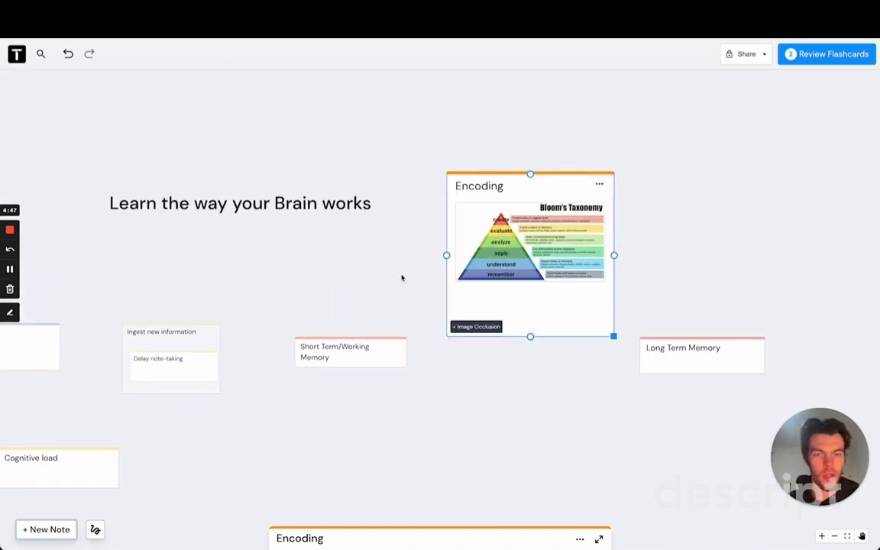
click(363, 347)
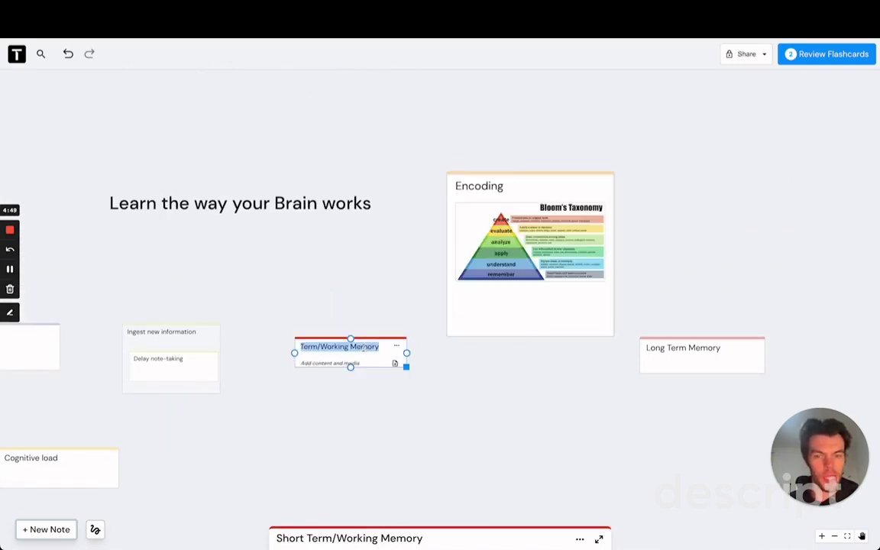
key(Tab)
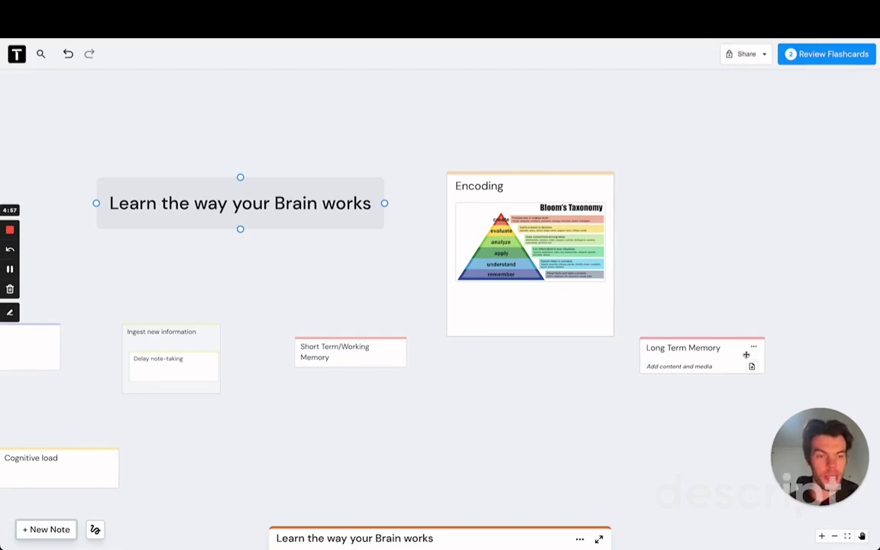
key(Tab)
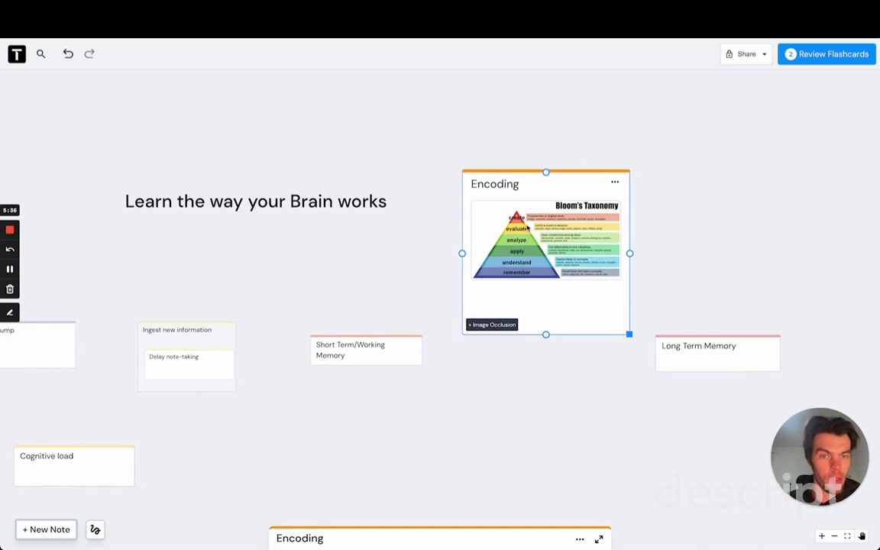
Chain arrows Brain dump → Ingest → Short Term/Working Memory → Encoding, thickening the last link
scroll(535, 236, left, 2)
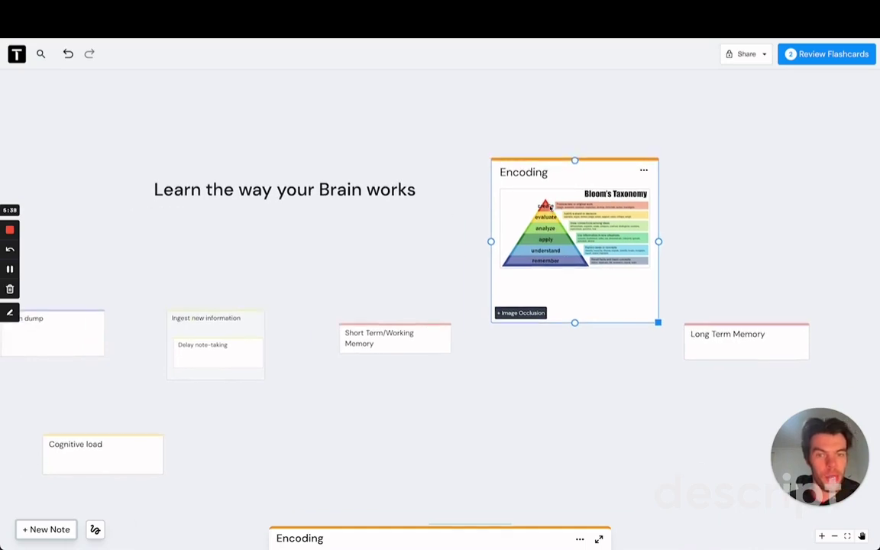
click(101, 337)
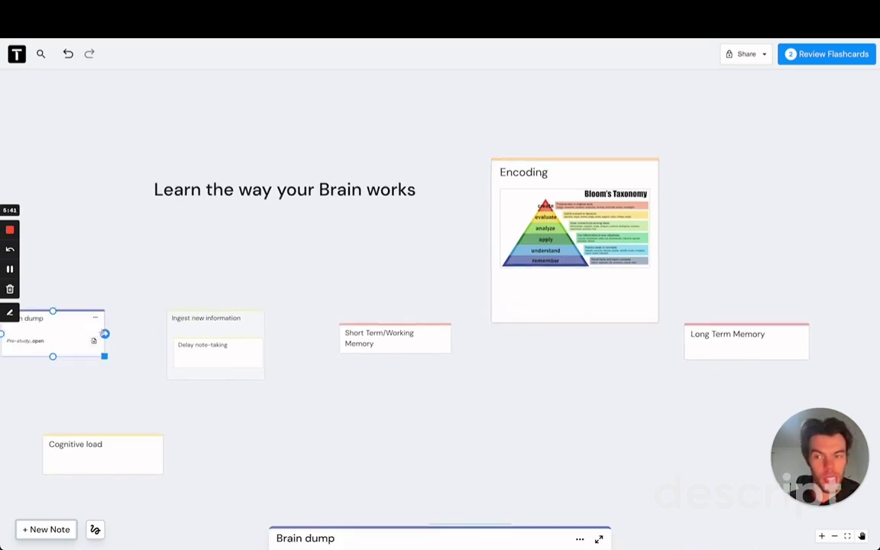
drag(104, 334, 172, 344)
click(229, 359)
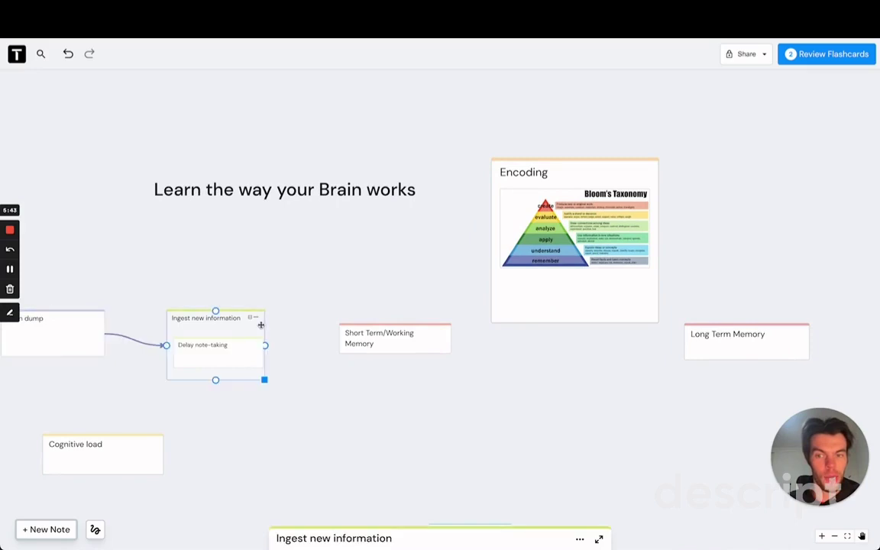
drag(266, 345, 336, 339)
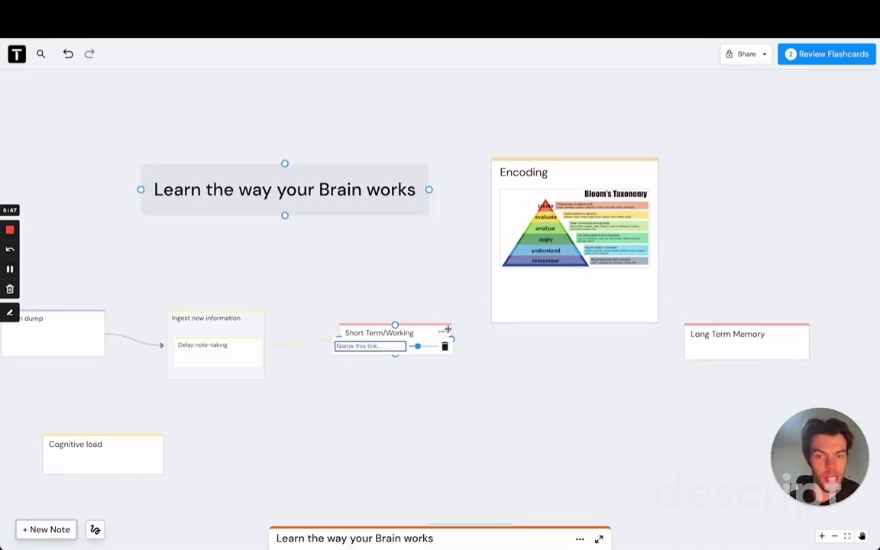
right_click(446, 338)
click(446, 338)
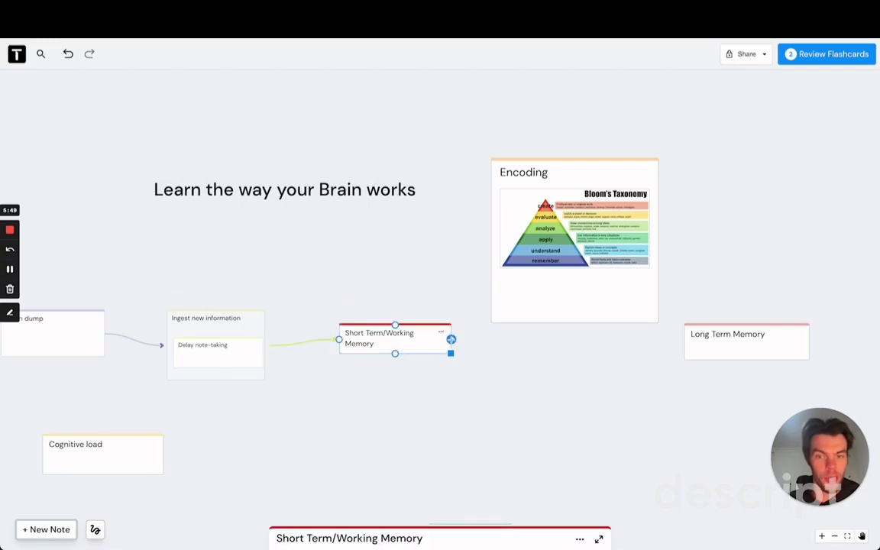
drag(450, 339, 488, 241)
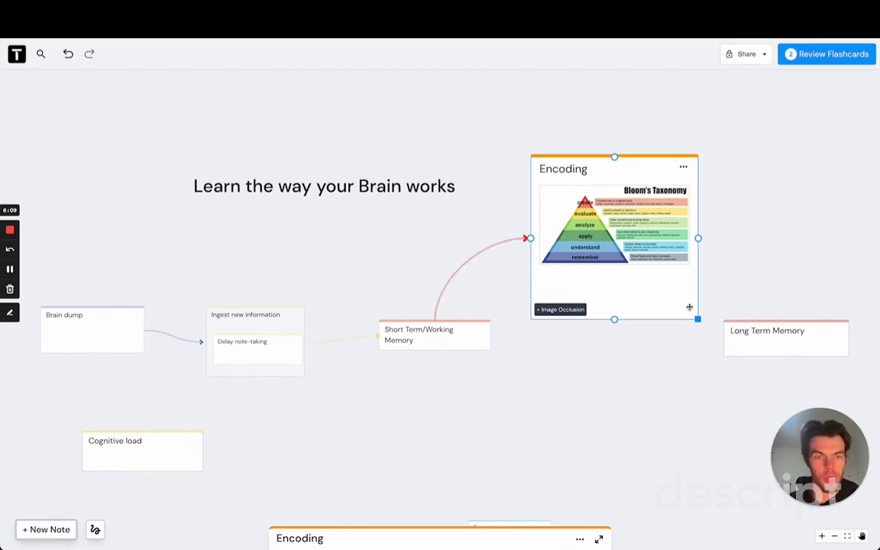
click(482, 260)
drag(566, 266, 576, 267)
click(629, 285)
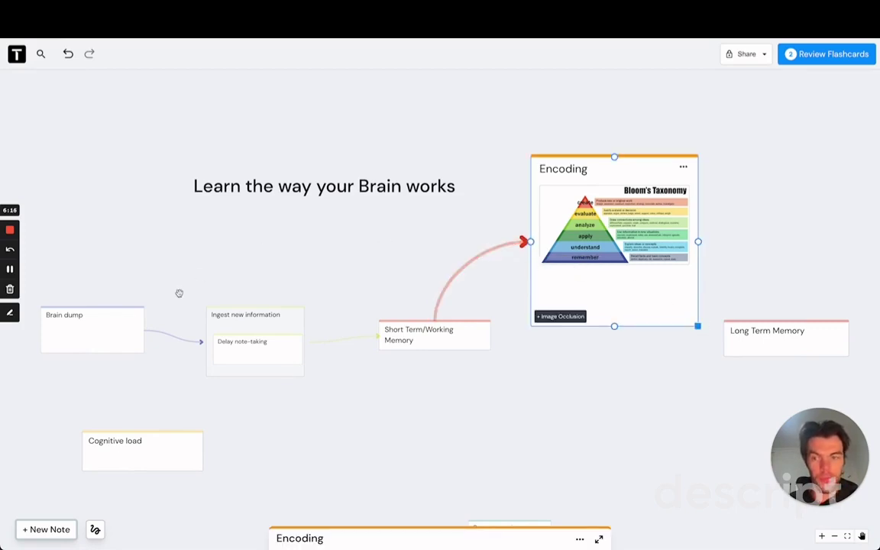
Shrink the Brain dump card
click(99, 325)
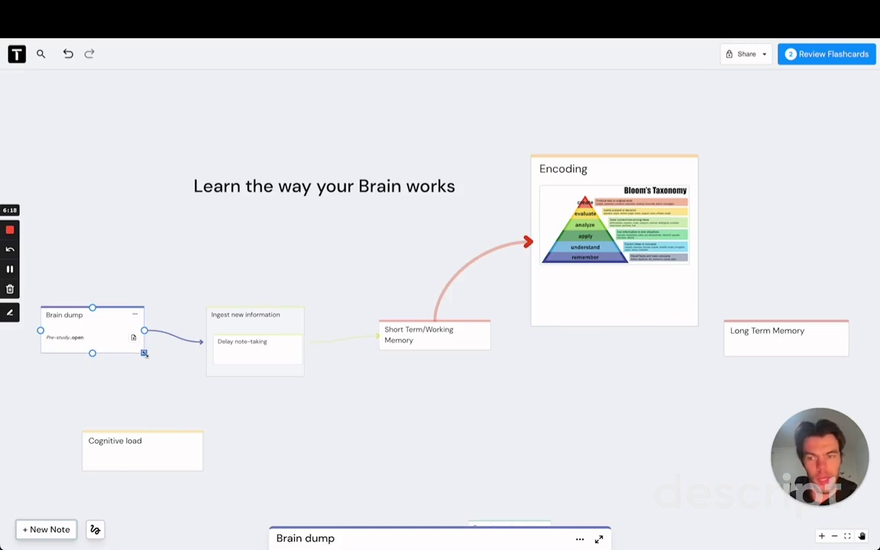
drag(144, 353, 121, 338)
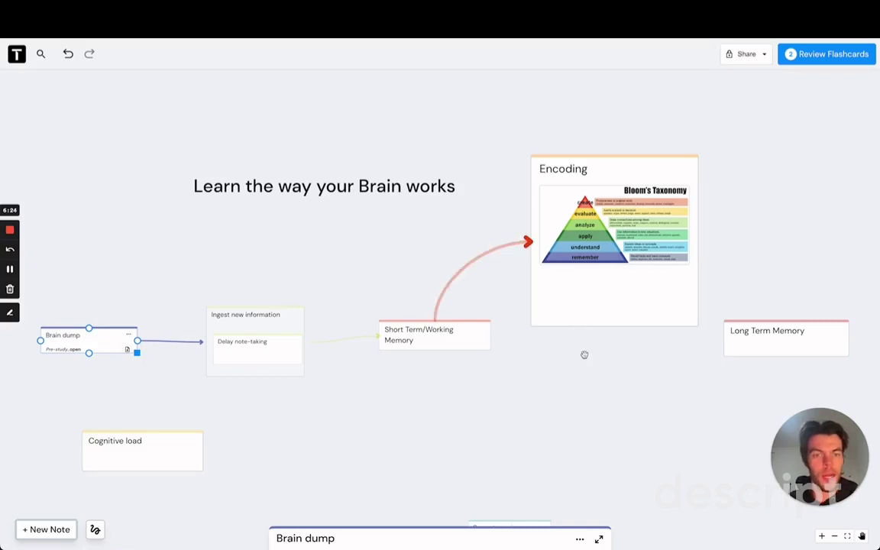
click(259, 191)
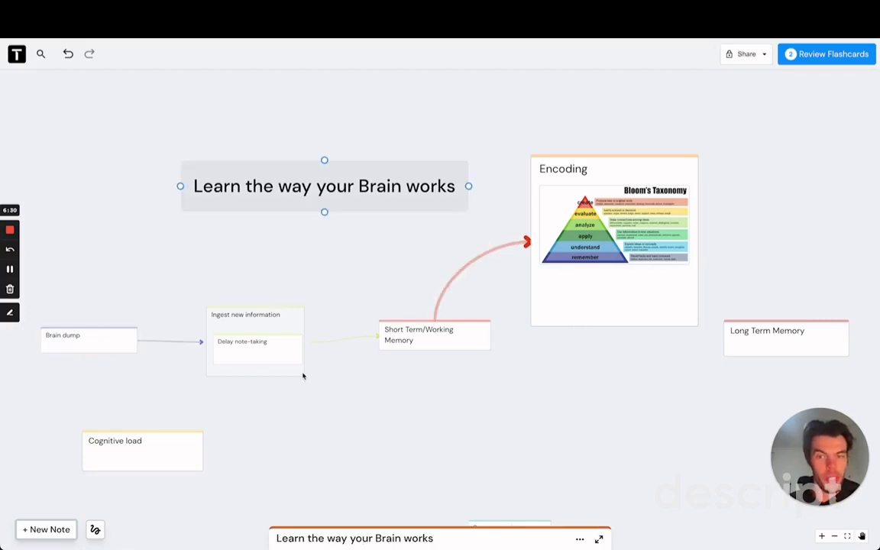
scroll(505, 321, right, 1)
scroll(505, 321, down, 1)
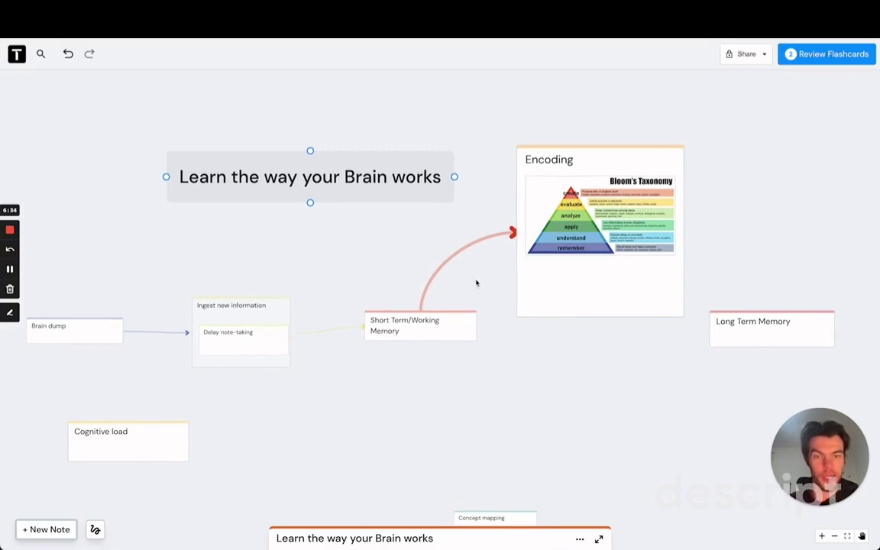
scroll(476, 283, right, 2)
scroll(476, 282, up, 2)
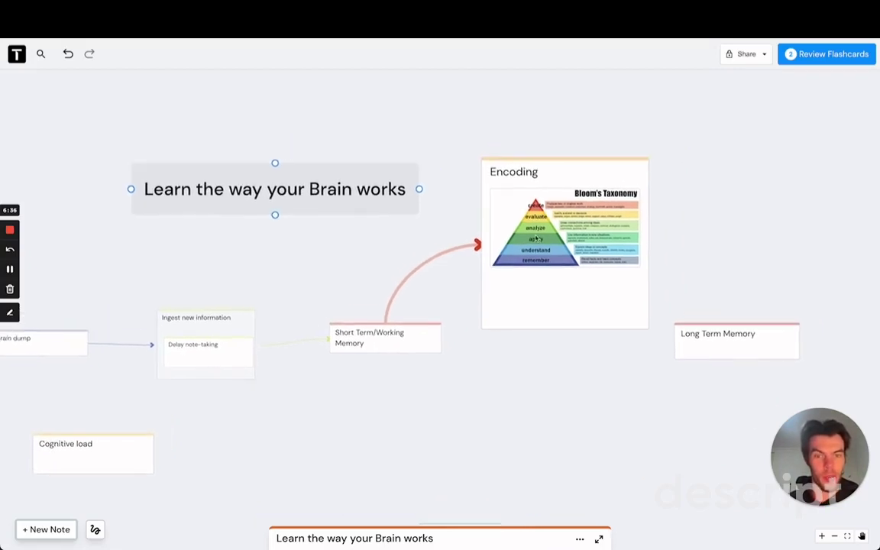
Draw an arrow from Encoding's right handle to Long Term Memory and name it 'Consolidation'
click(611, 179)
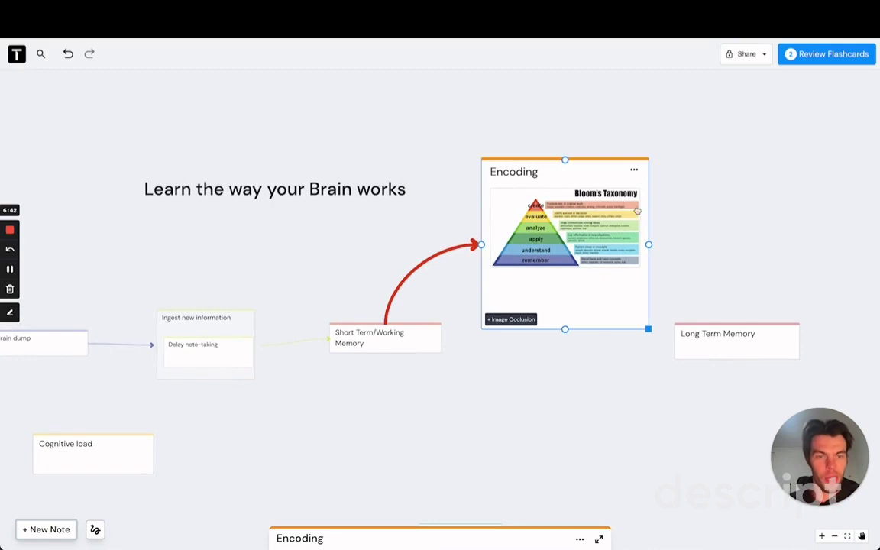
drag(649, 245, 738, 324)
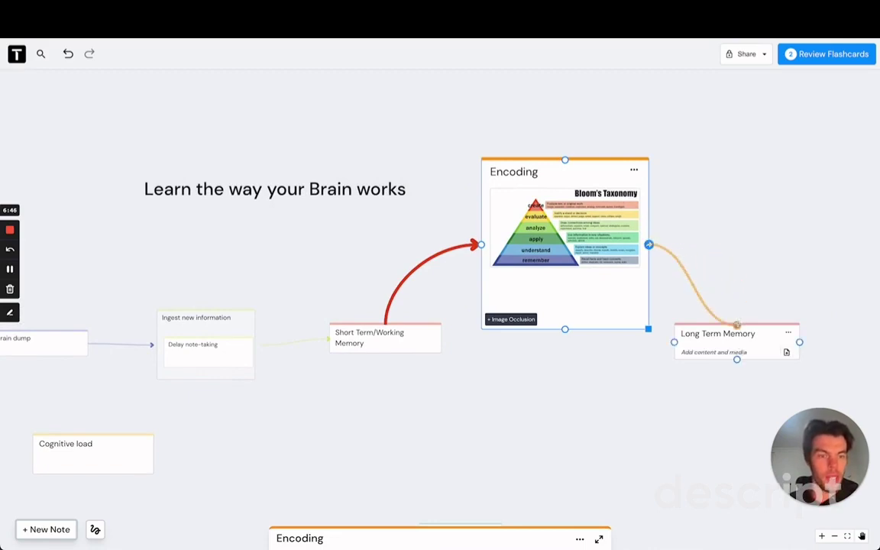
click(738, 324)
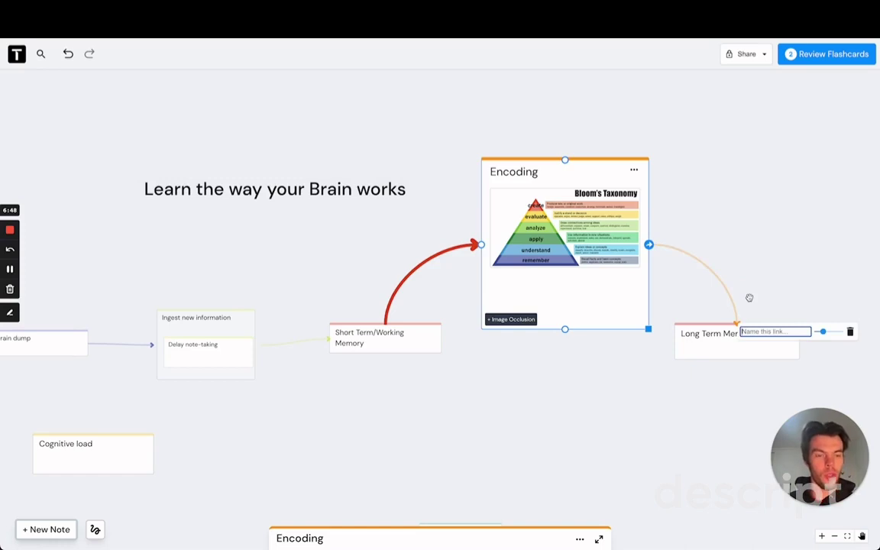
text(Consolidation)
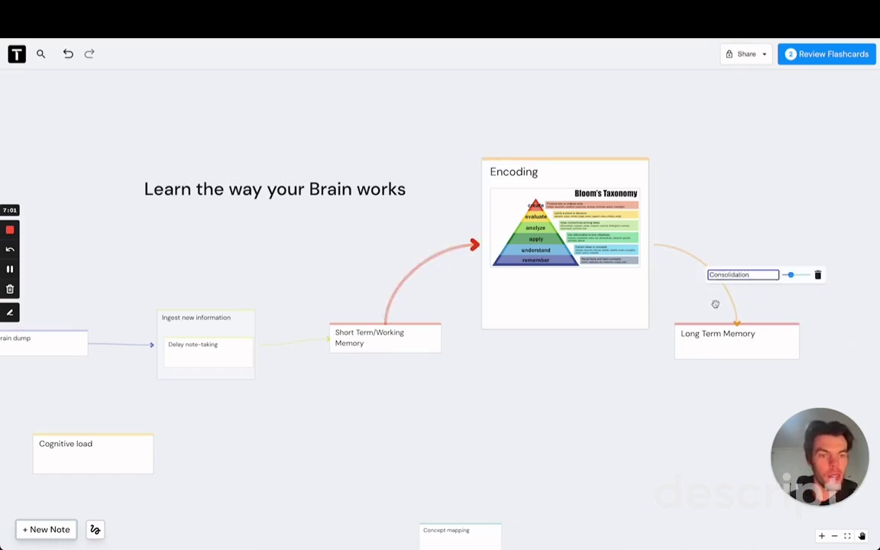
key(Return)
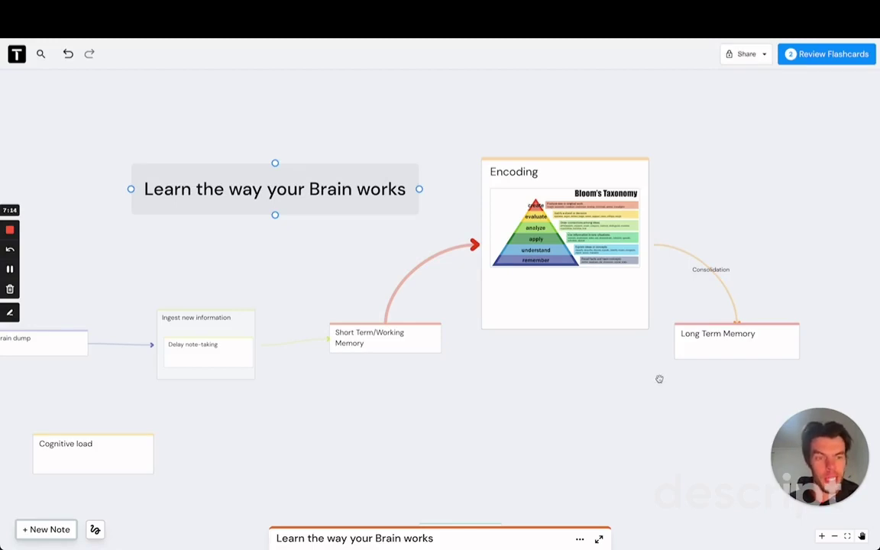
Drag the Forgetting curve graph card from the lower left to just beneath Long Term Memory
click(718, 340)
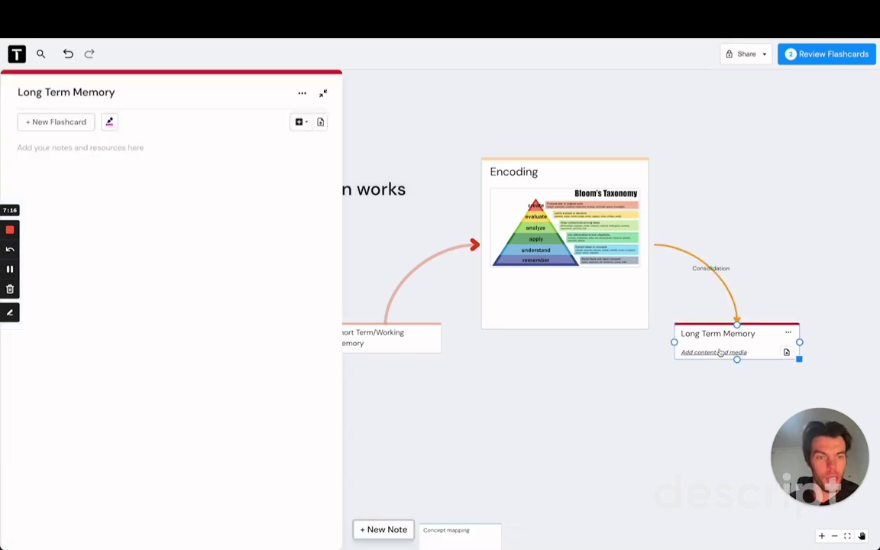
click(324, 93)
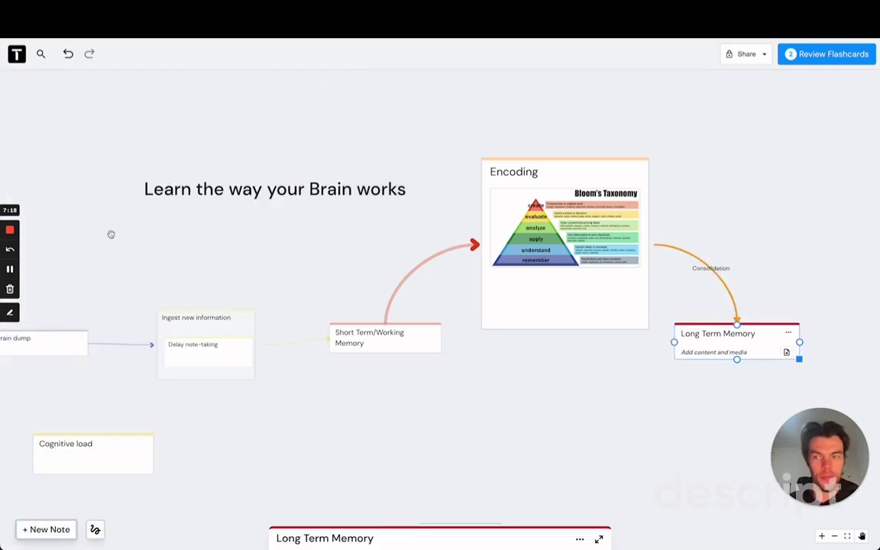
scroll(229, 321, down, 1)
scroll(524, 397, down, 2)
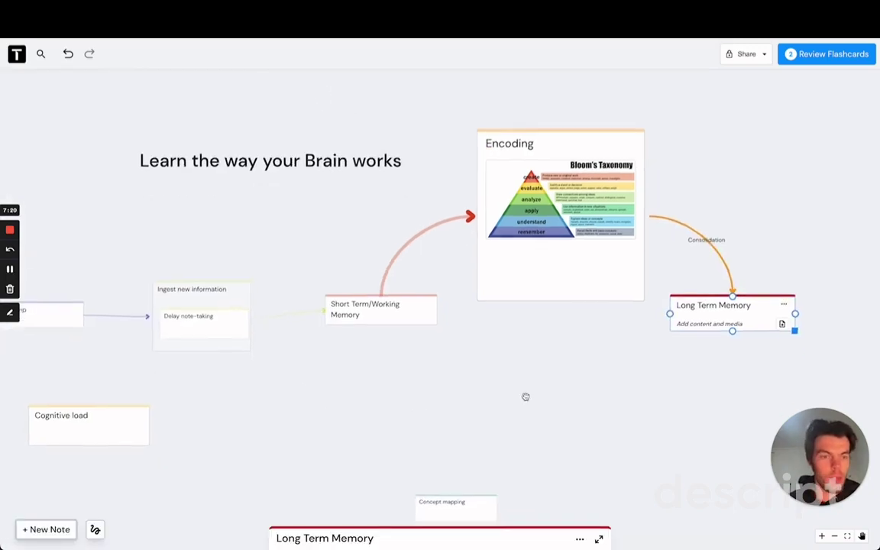
scroll(730, 336, down, 5)
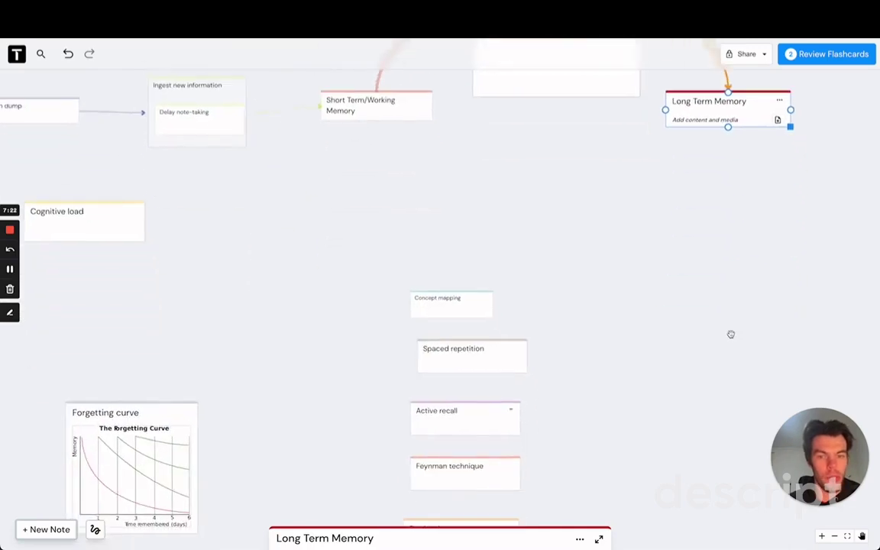
drag(175, 417, 655, 178)
scroll(655, 178, up, 5)
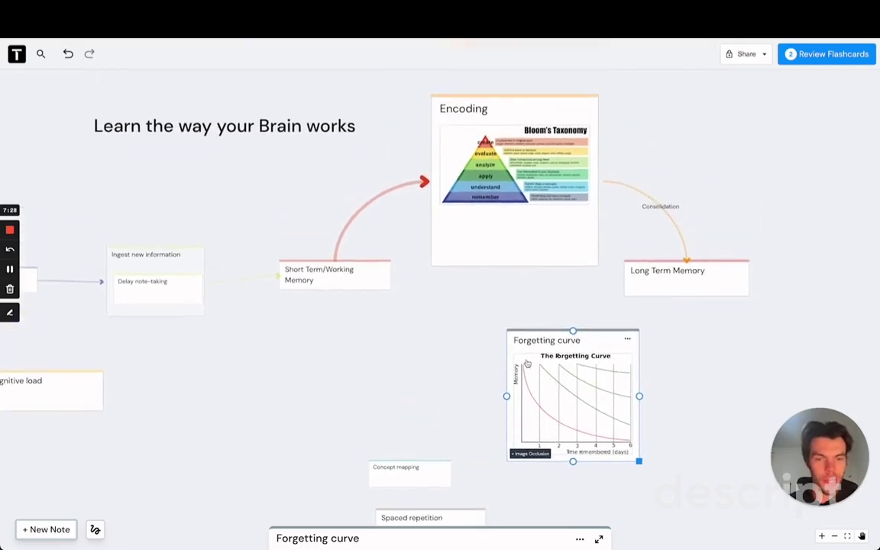
ctrl+scroll(531, 381, up, 2)
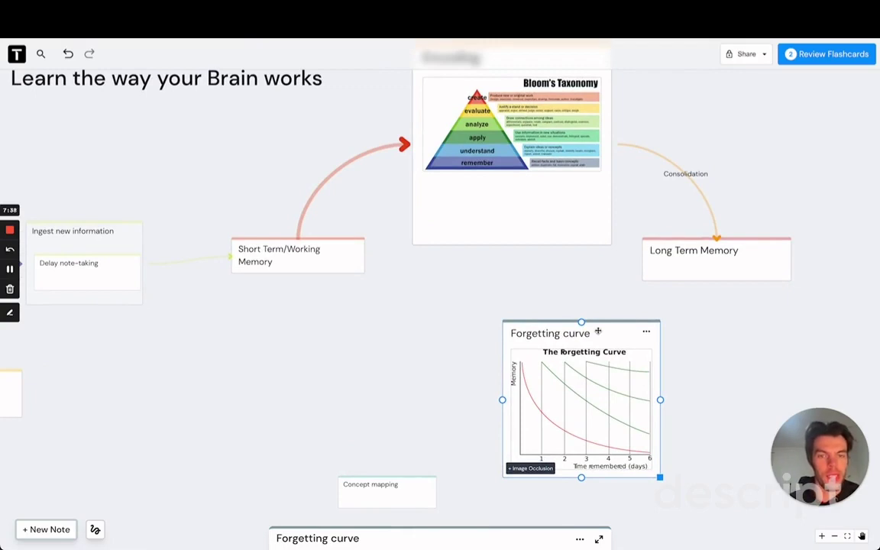
Start an arrow from Long Term Memory down toward the Retrieval group
scroll(535, 161, up, 1)
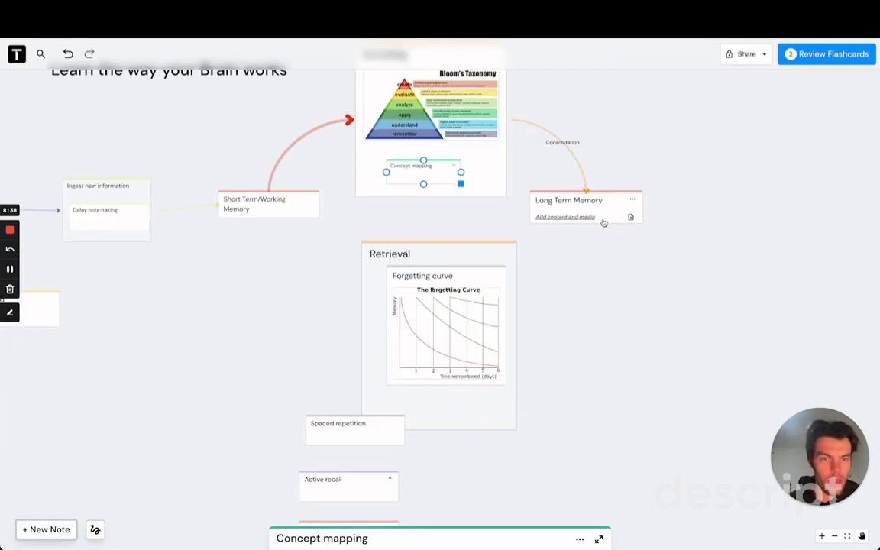
click(611, 221)
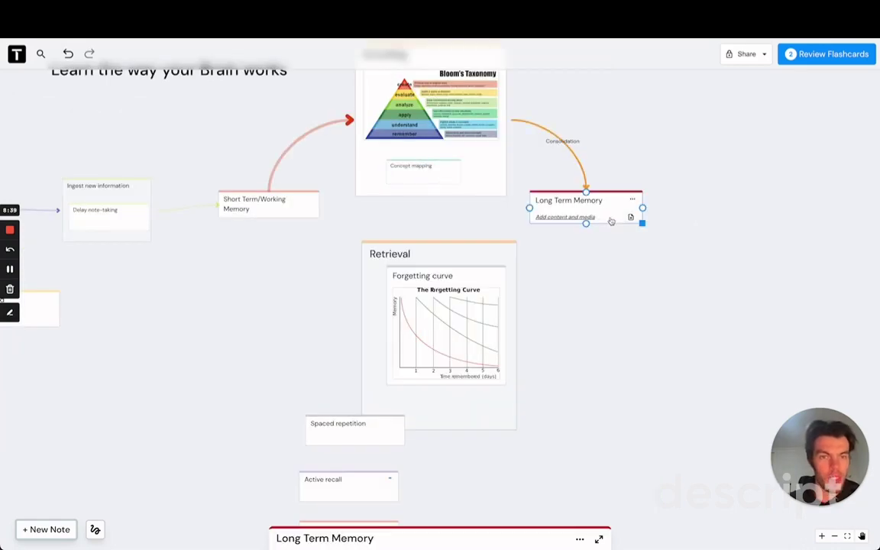
drag(586, 224, 517, 336)
Link Long Term Memory to Retrieval, Retrieval back to Short Term/Working Memory, and add Spaced repetition to Retrieval
click(324, 304)
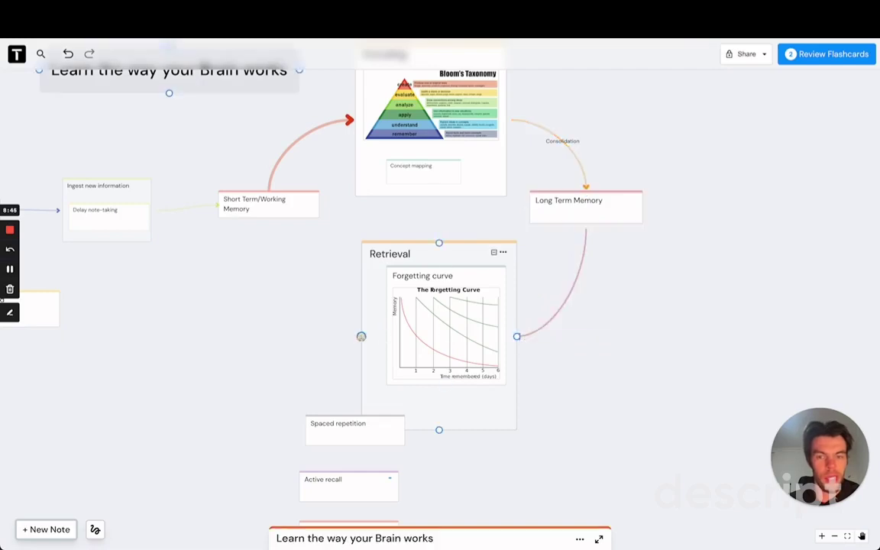
drag(362, 337, 260, 223)
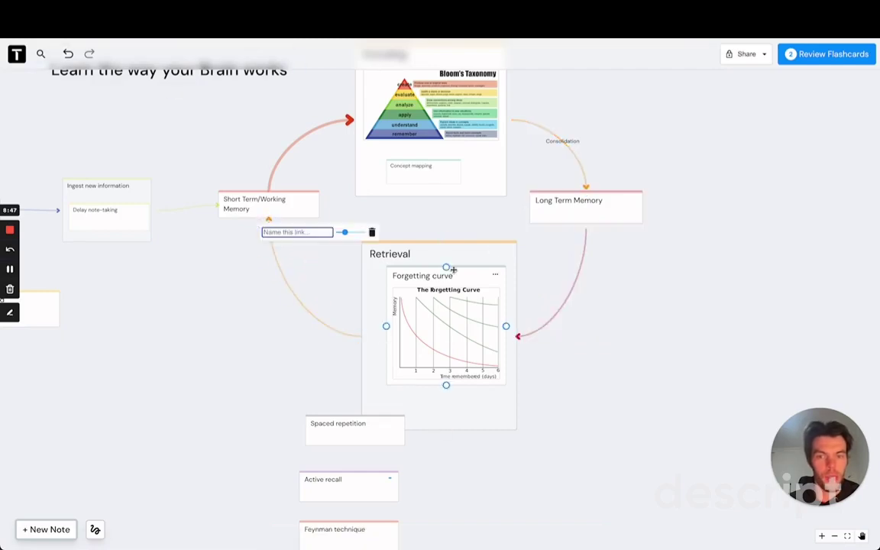
click(376, 437)
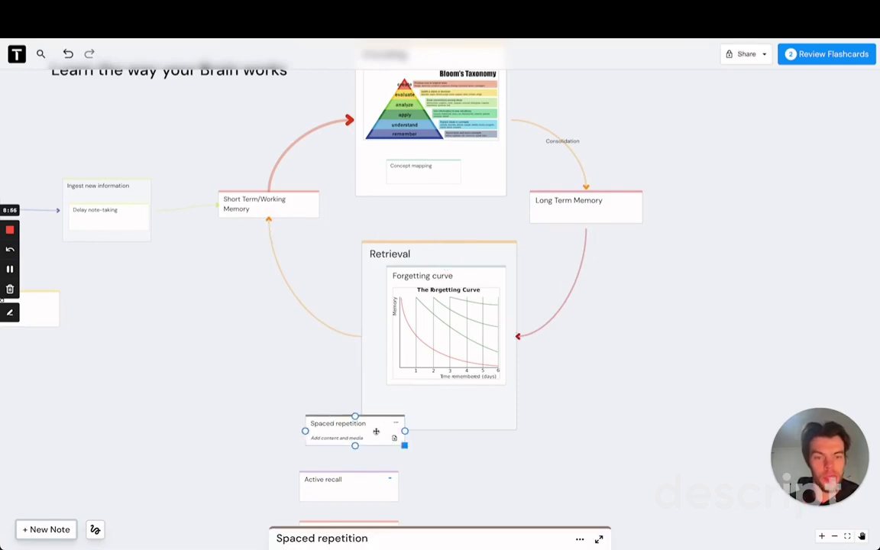
drag(376, 431, 470, 426)
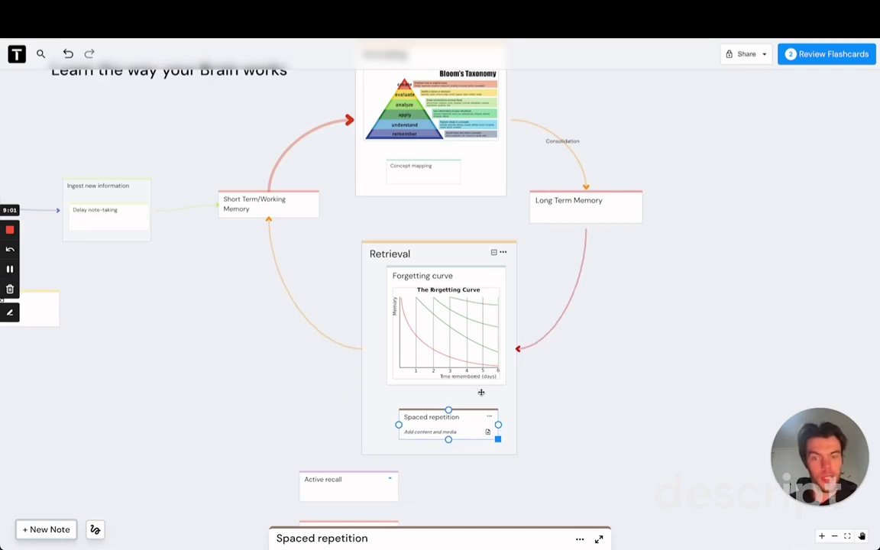
Move Active recall into the Retrieval group too
scroll(481, 392, down, 1)
scroll(481, 393, down, 1)
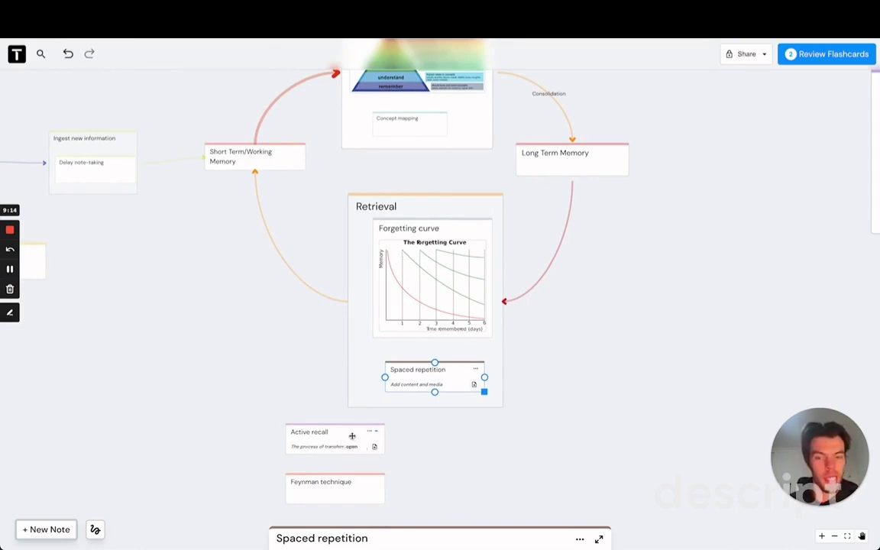
drag(365, 435, 448, 416)
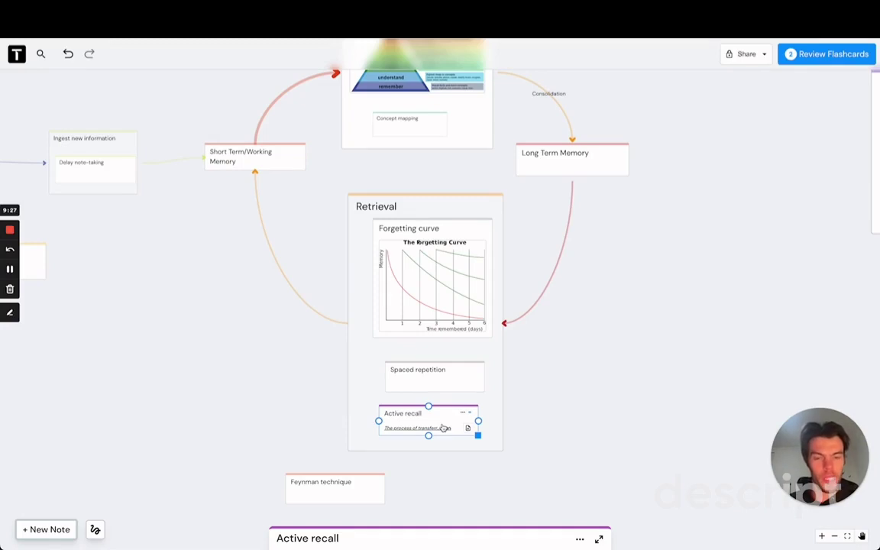
scroll(443, 429, up, 1)
scroll(442, 426, left, 2)
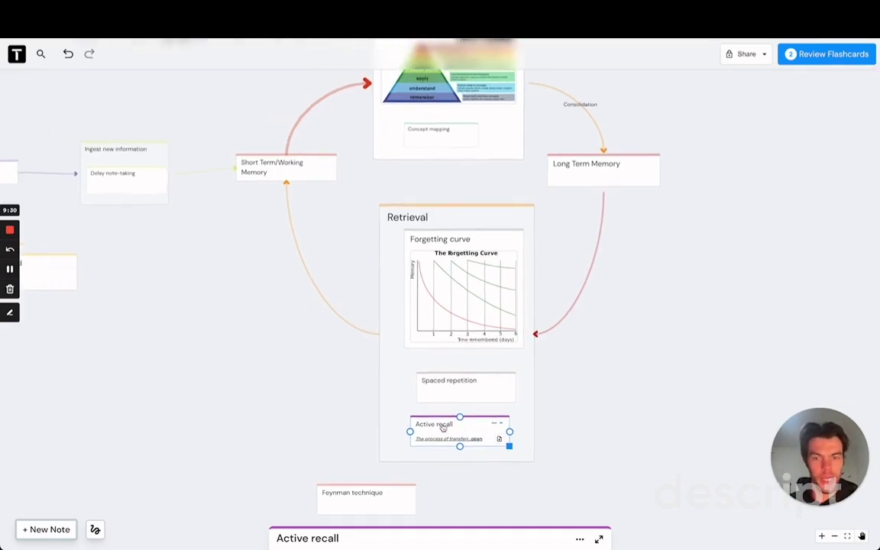
scroll(369, 409, left, 5)
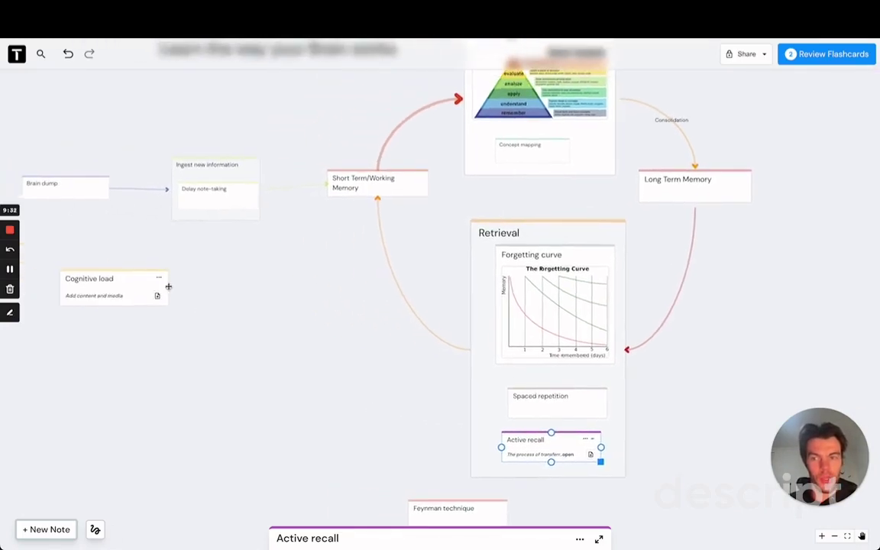
scroll(389, 375, down, 2)
scroll(388, 375, right, 2)
scroll(388, 374, down, 1)
scroll(388, 375, right, 1)
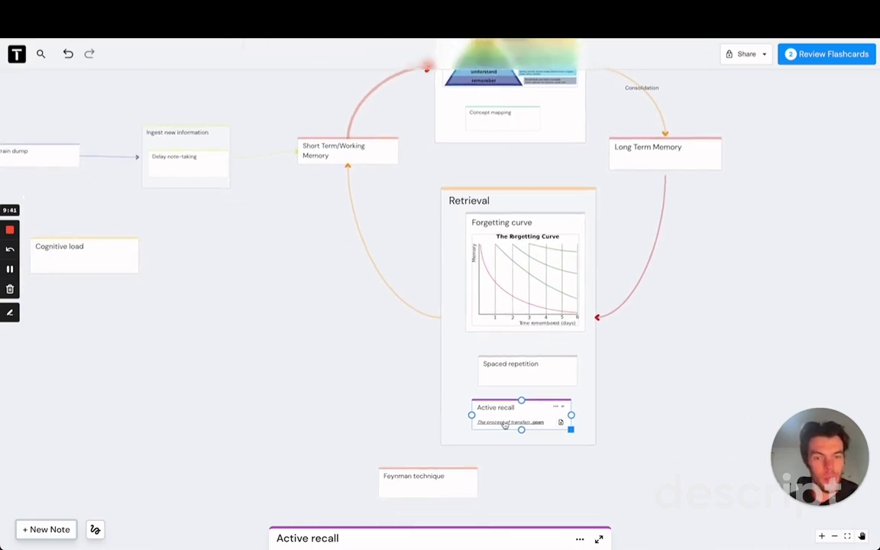
Review both Active recall flashcards, including the cloze on long-term memory transfer
click(504, 425)
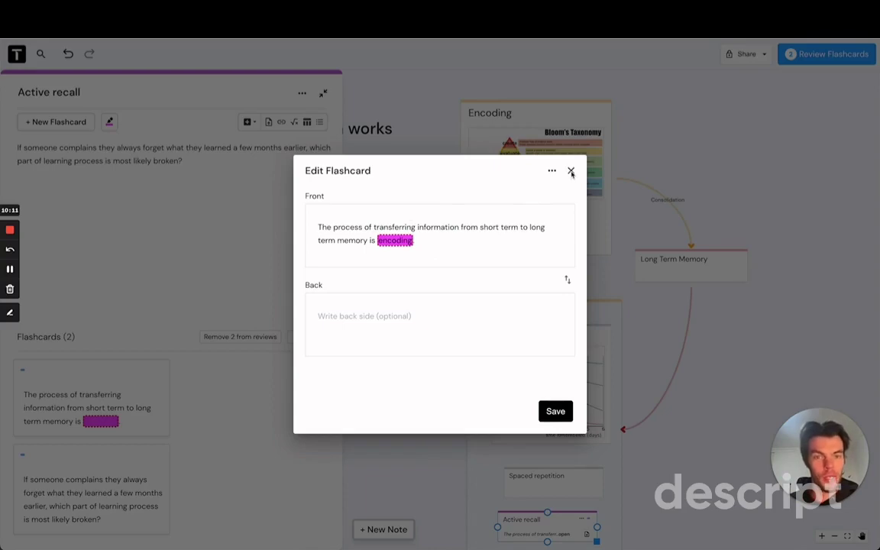
click(572, 171)
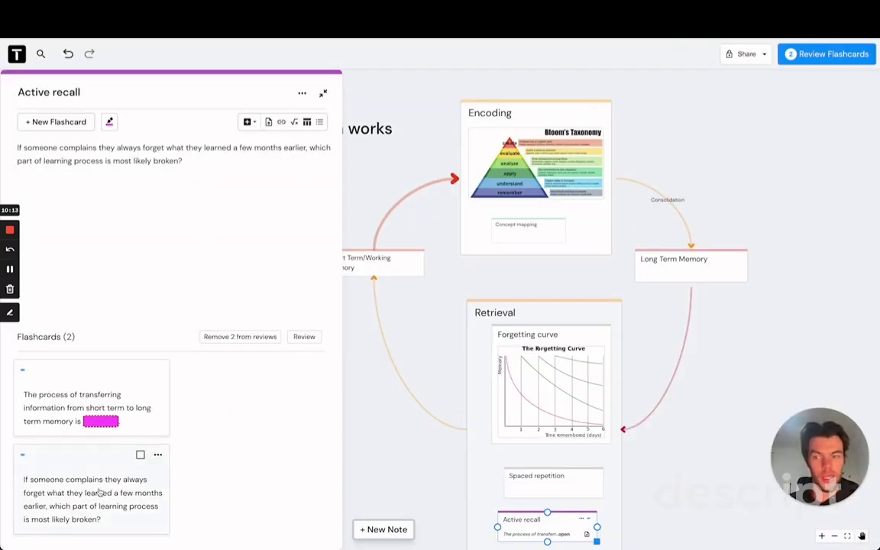
click(90, 444)
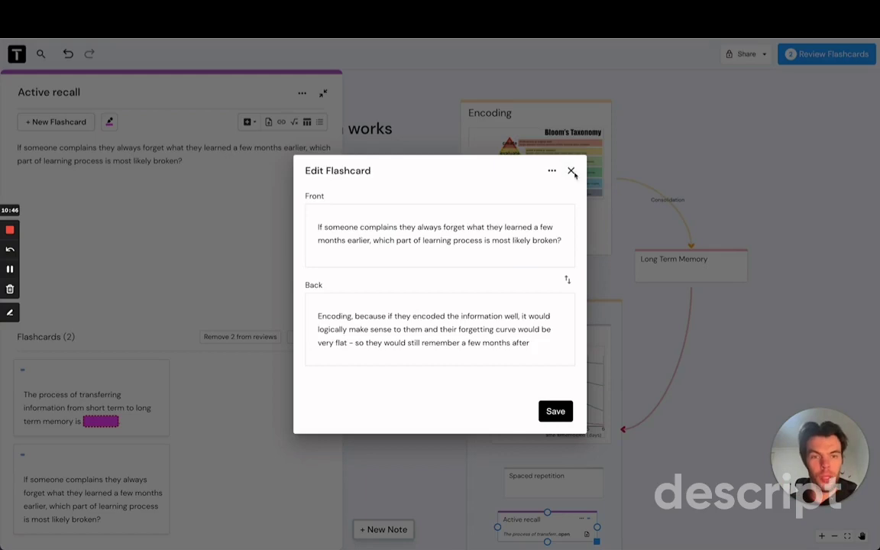
click(572, 171)
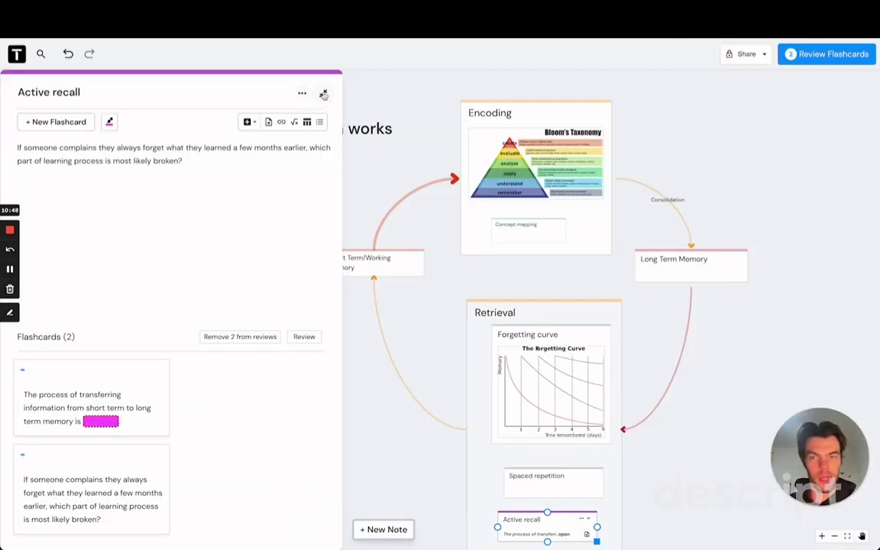
Collapse the Active recall panel and place the Feynman technique note in Retrieval, under Active recall
click(323, 93)
scroll(428, 285, down, 3)
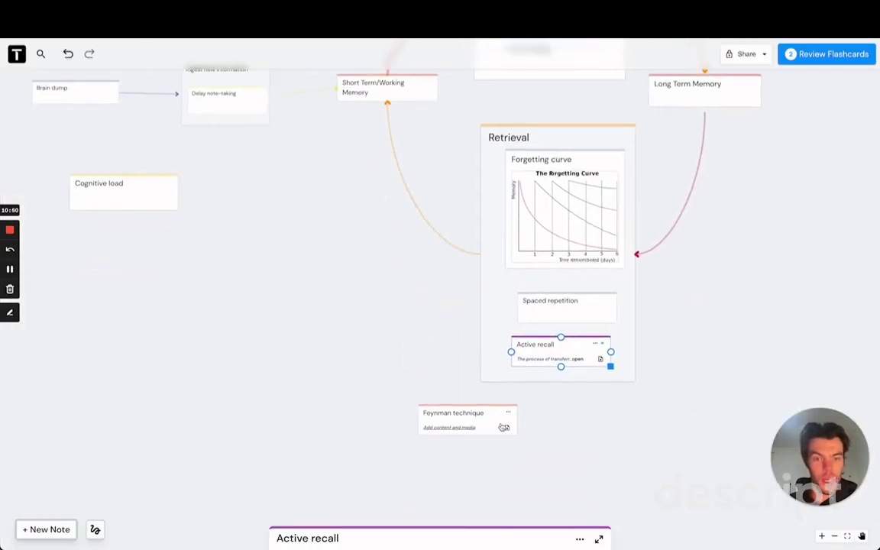
drag(497, 427, 587, 397)
scroll(586, 396, up, 1)
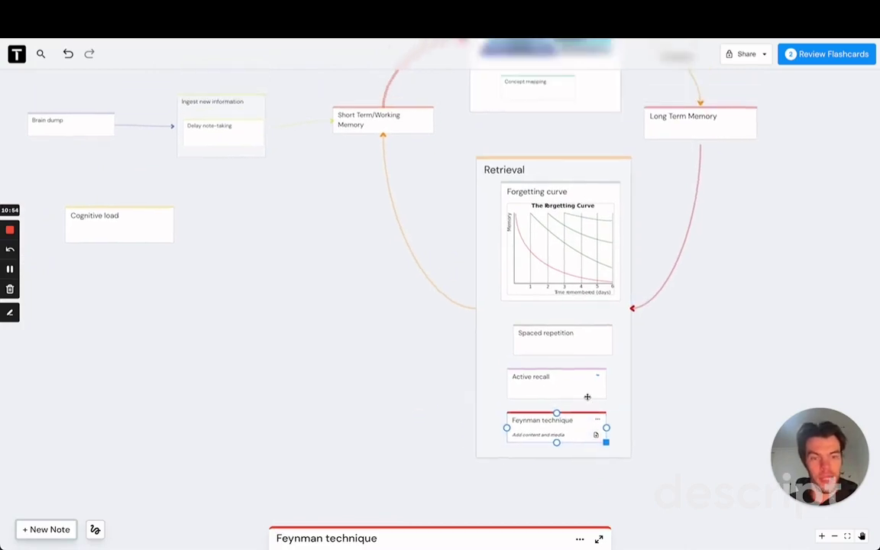
scroll(586, 397, down, 2)
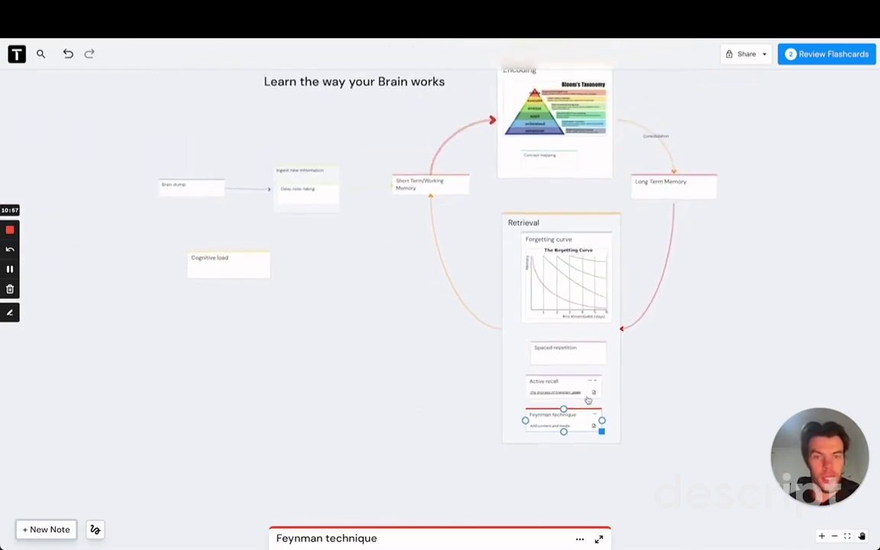
scroll(396, 262, up, 1)
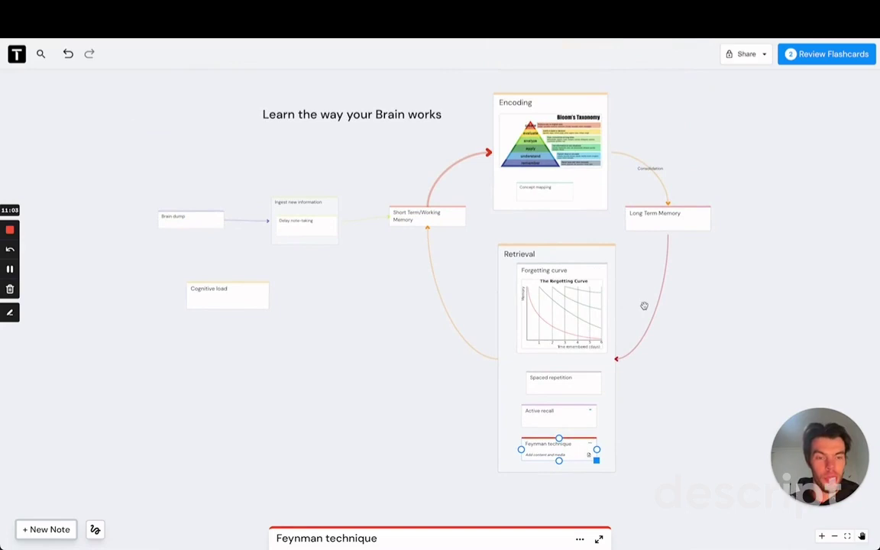
scroll(644, 305, up, 1)
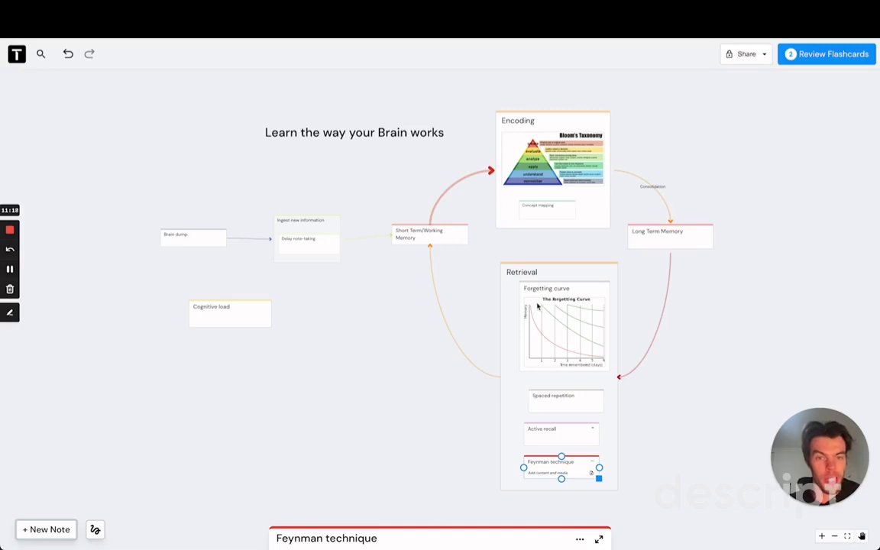
Connect Short Term/Working Memory to Long Term Memory with a link named 'Reconsolidation'
click(461, 238)
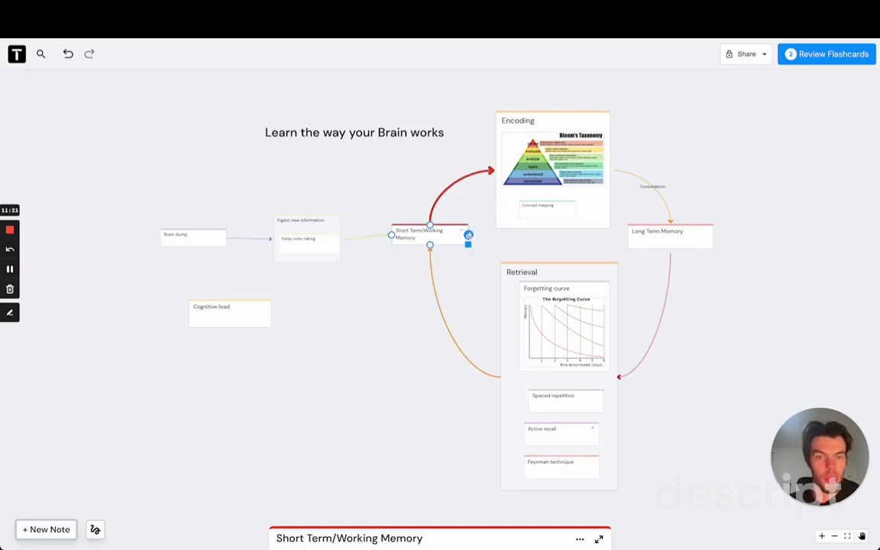
drag(468, 234, 628, 239)
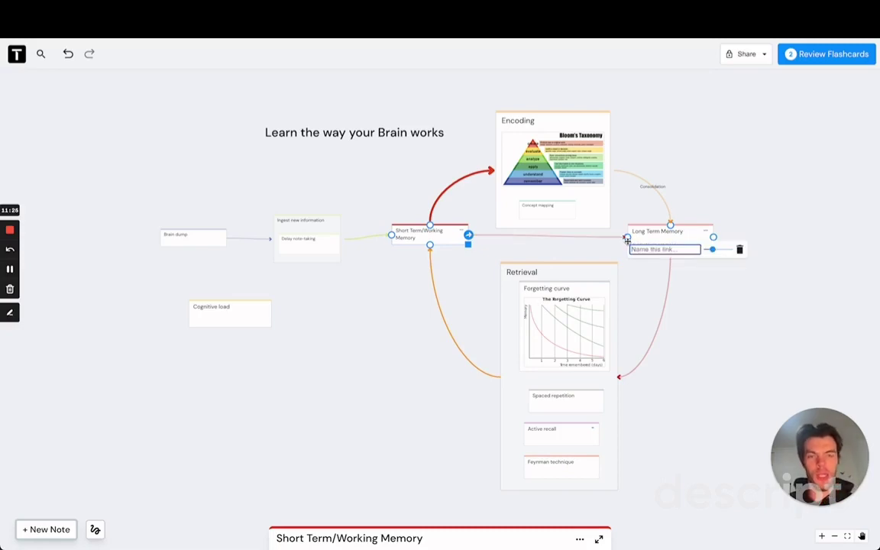
text(Reconsol)
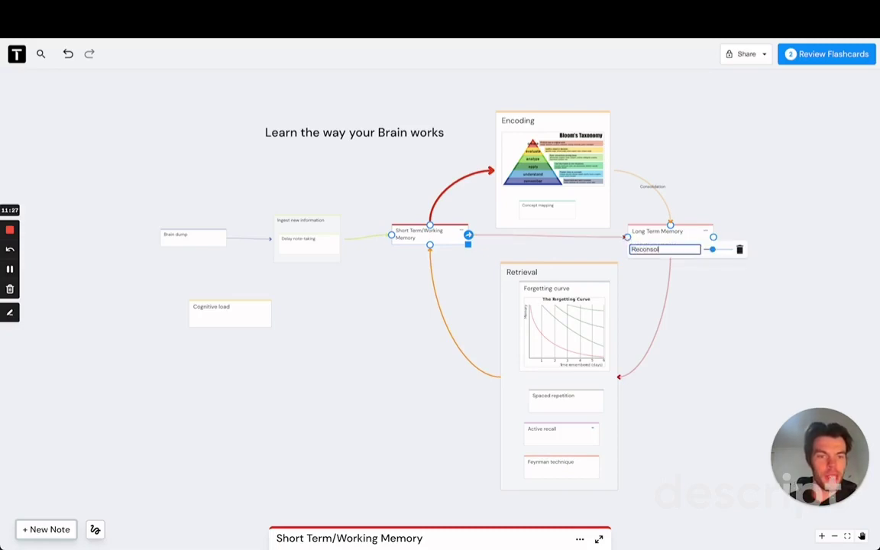
text(idation)
key(Return)
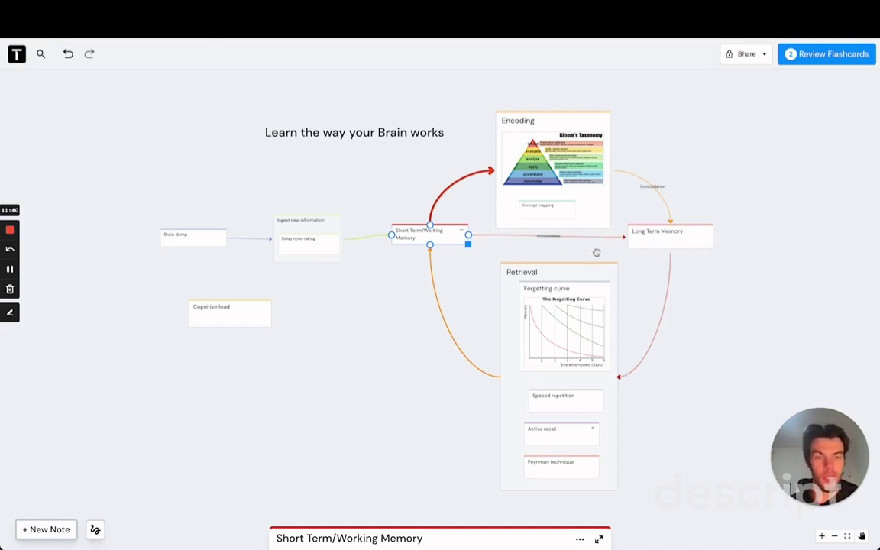
mouse_move(629, 244)
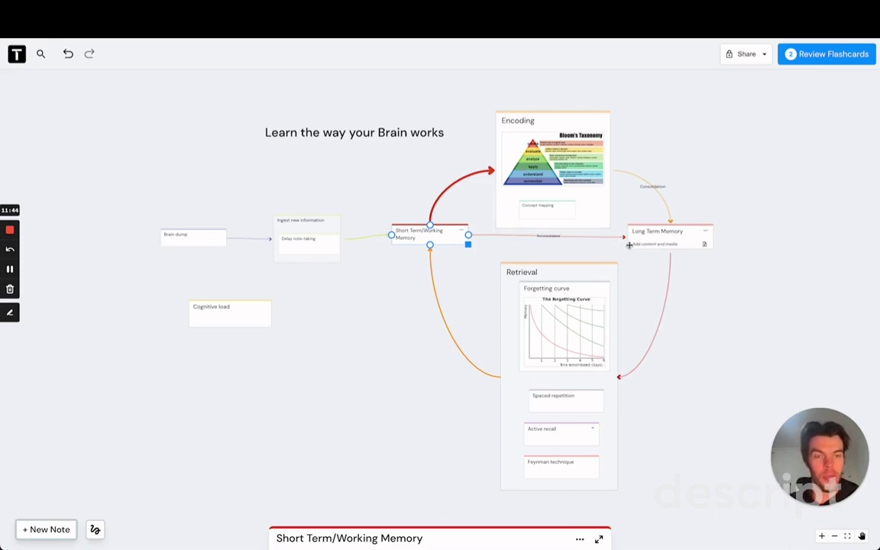
scroll(628, 246, right, 3)
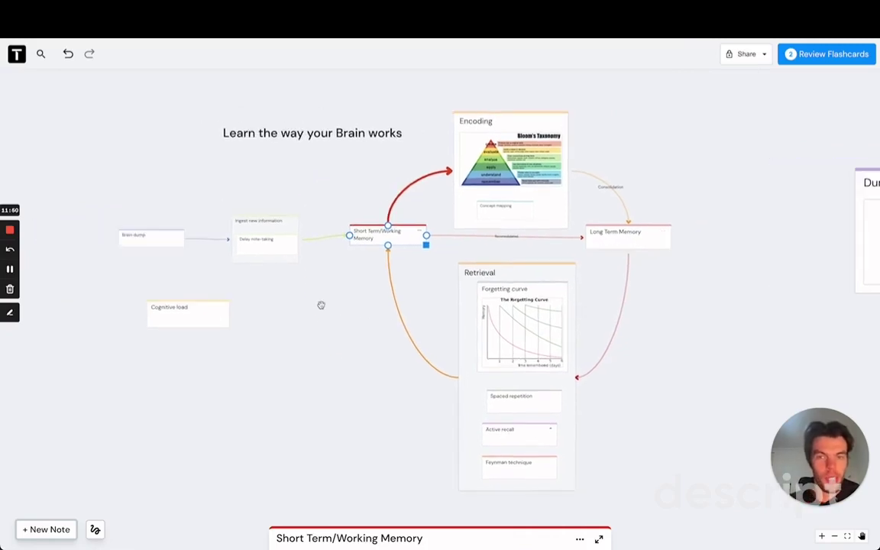
Enlarge the Cognitive load card and link it up to Ingest new information
click(215, 314)
drag(229, 326, 318, 379)
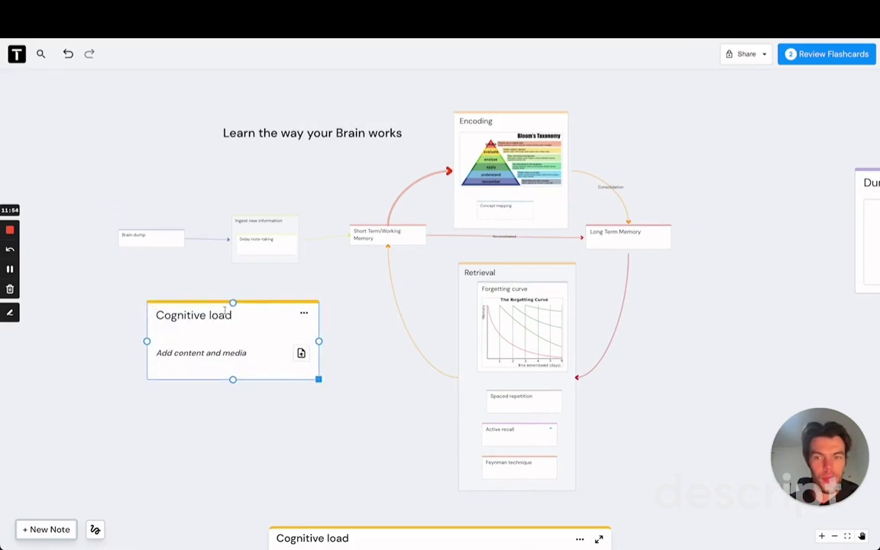
drag(233, 303, 265, 298)
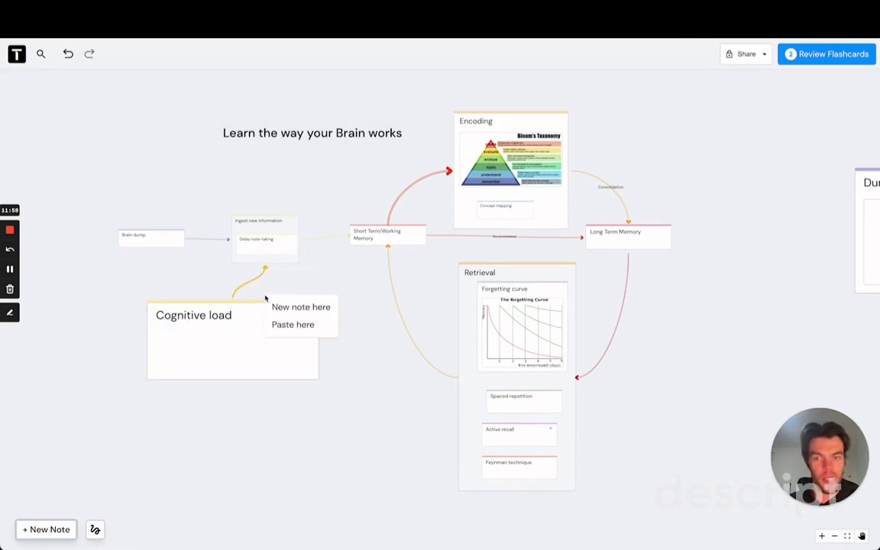
click(258, 284)
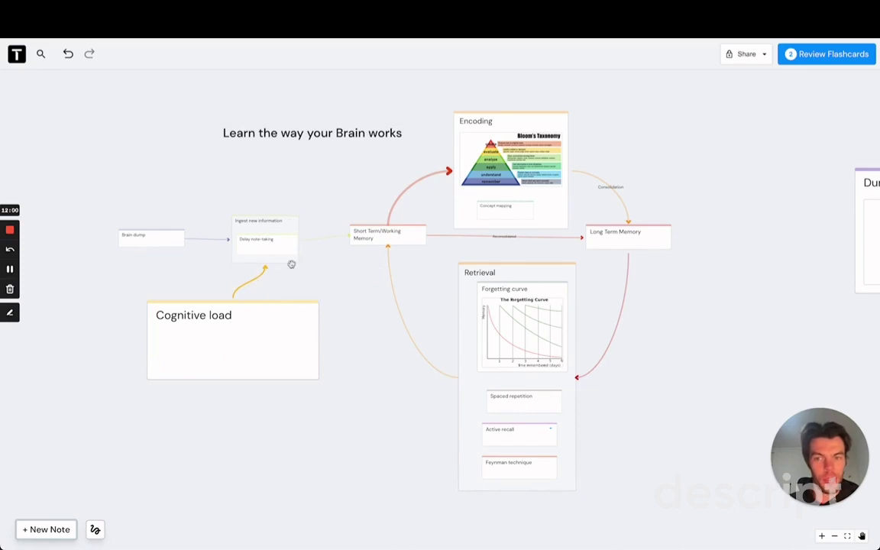
Draw unlabelled arrows from Cognitive load to Encoding and to the Retrieval group
click(313, 340)
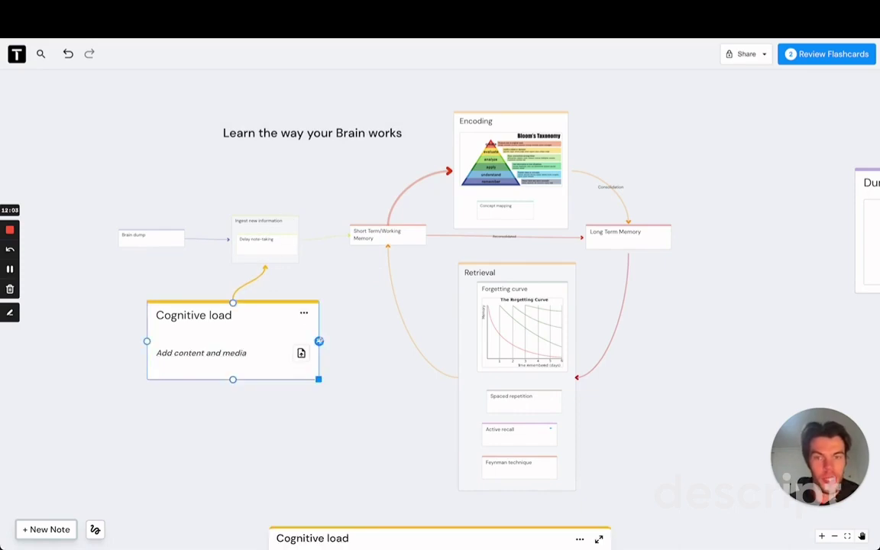
drag(319, 341, 511, 228)
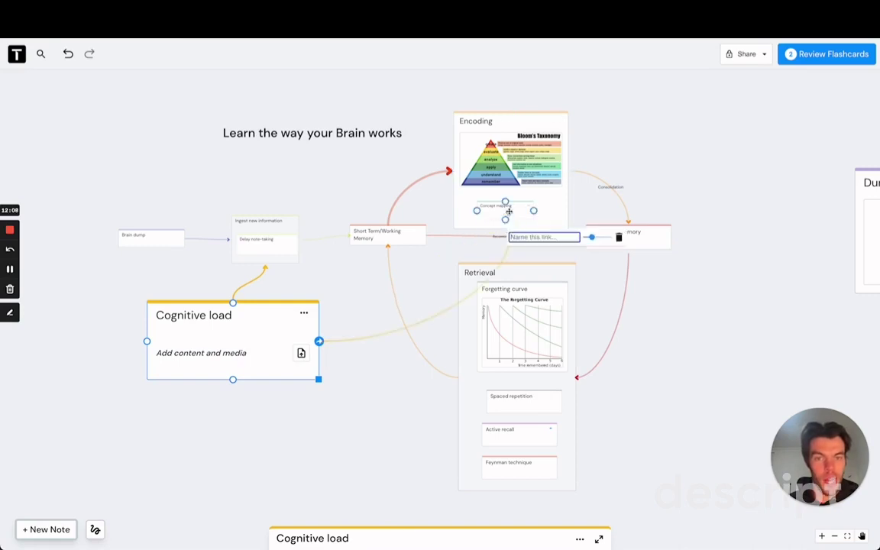
click(279, 304)
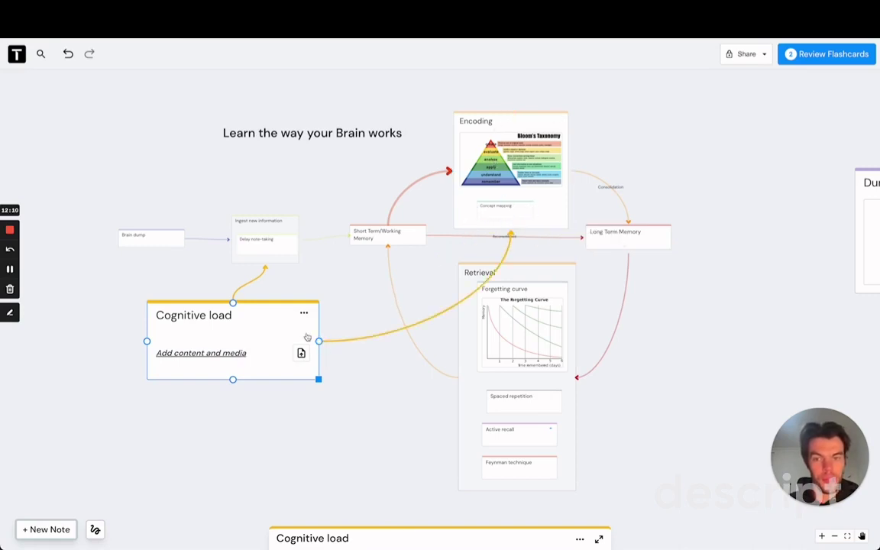
drag(318, 340, 458, 377)
click(279, 327)
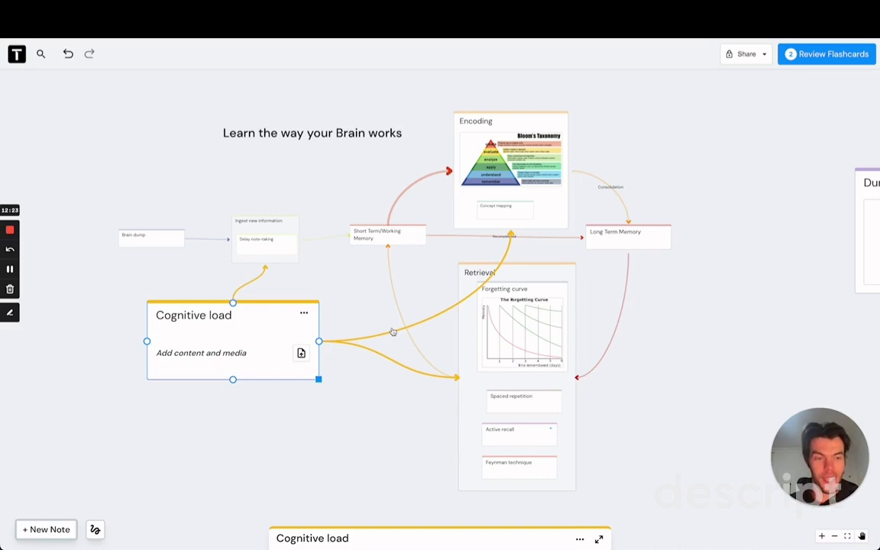
Pan right to the Dunning Kruger Effect card, leave its focus view, and recentre it beside Long Term Memory
scroll(367, 245, up, 2)
scroll(352, 191, down, 2)
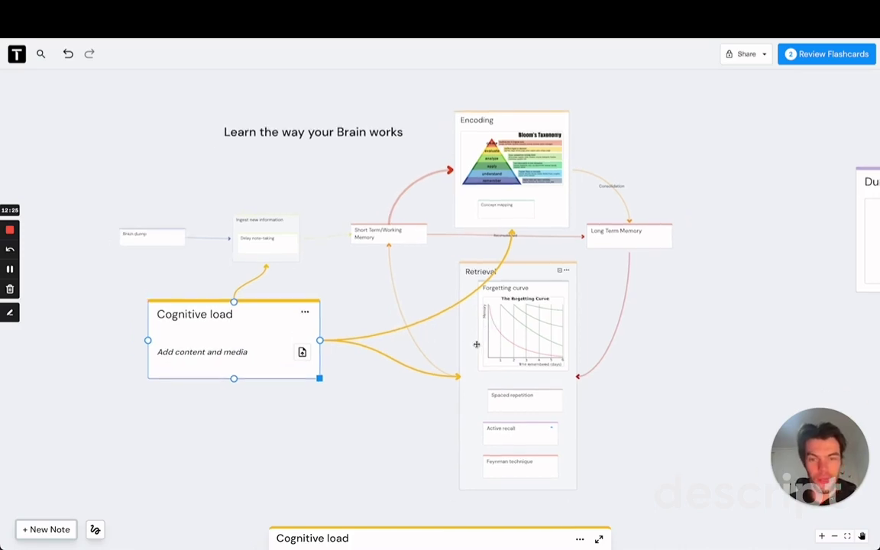
scroll(341, 155, right, 3)
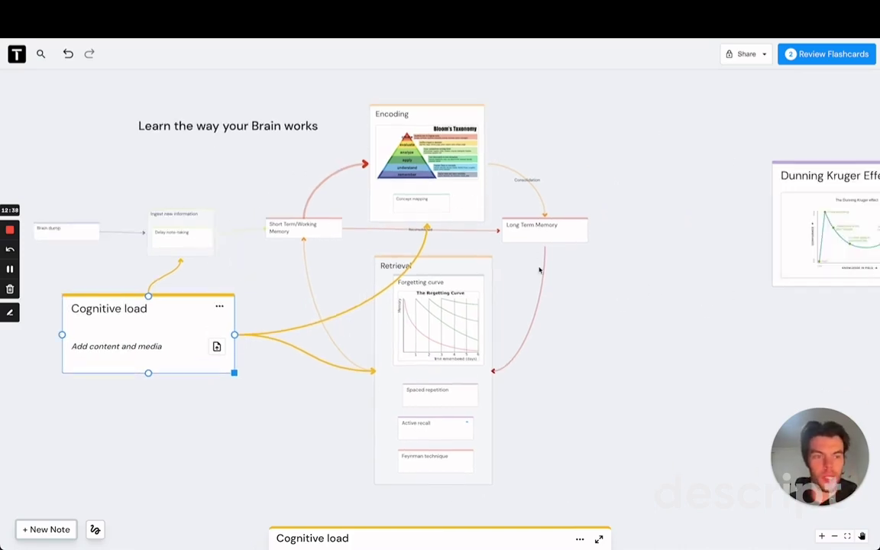
scroll(631, 279, right, 2)
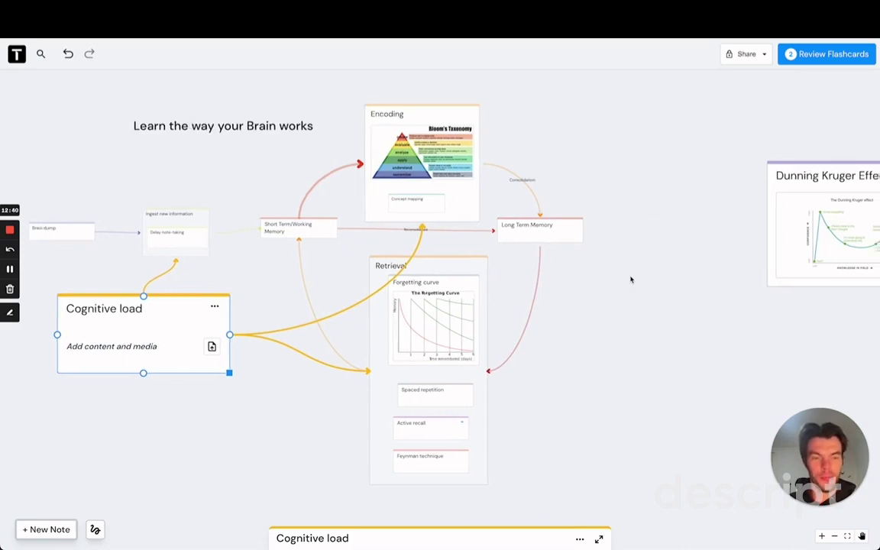
scroll(631, 280, right, 10)
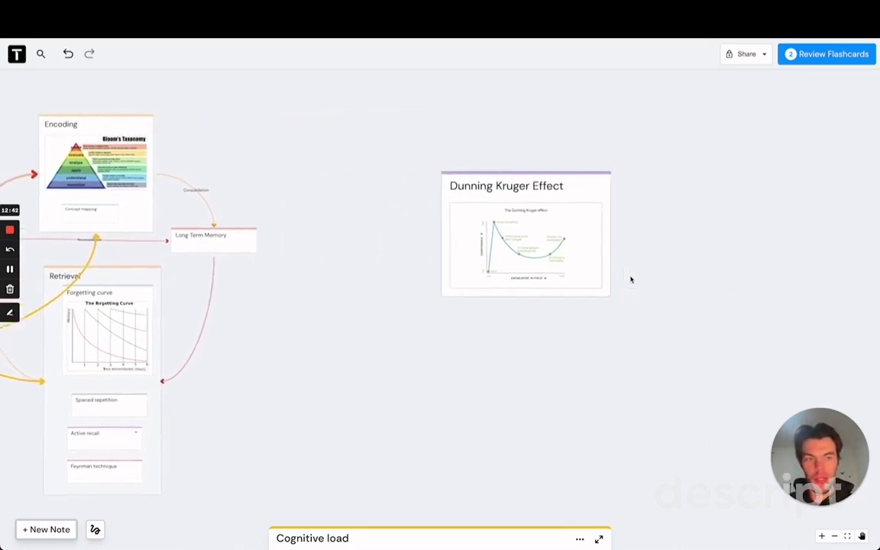
scroll(547, 232, up, 3)
scroll(523, 291, up, 10)
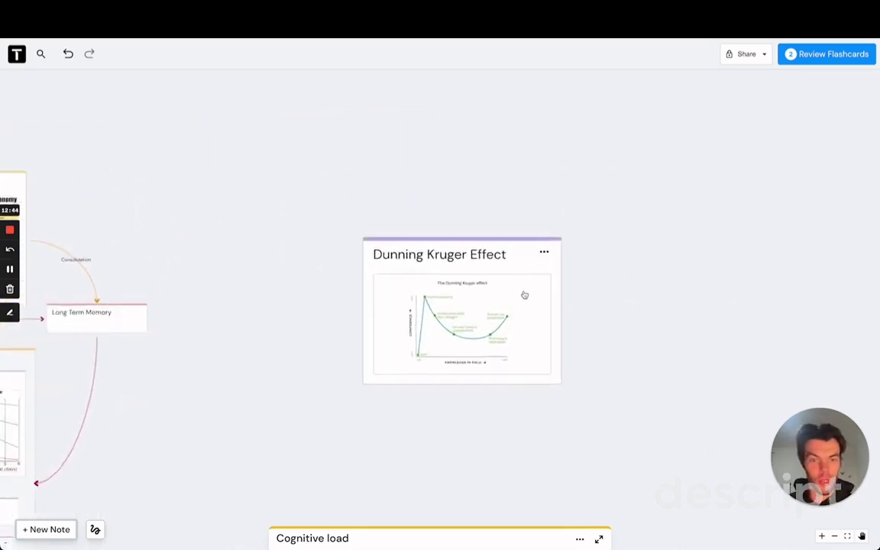
scroll(524, 294, up, 3)
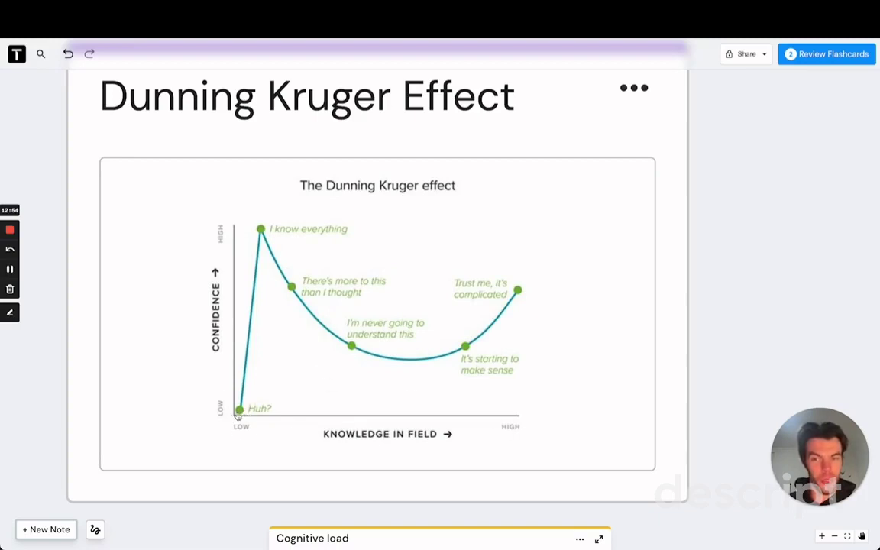
key(Escape)
scroll(248, 405, left, 10)
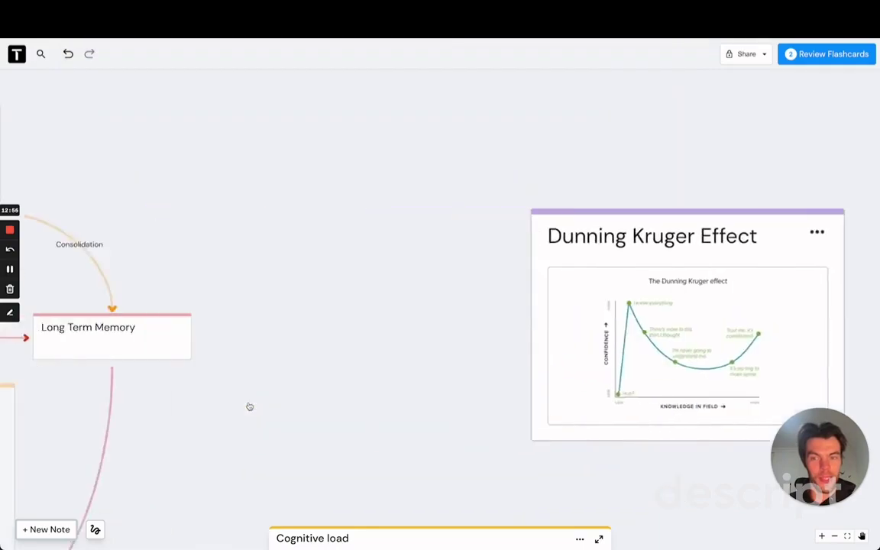
scroll(350, 356, left, 5)
scroll(349, 356, down, 2)
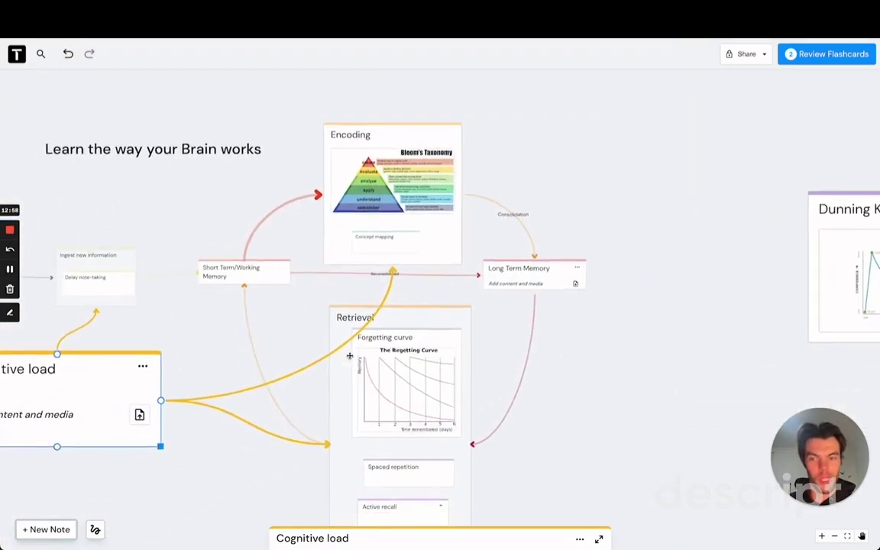
scroll(349, 356, right, 10)
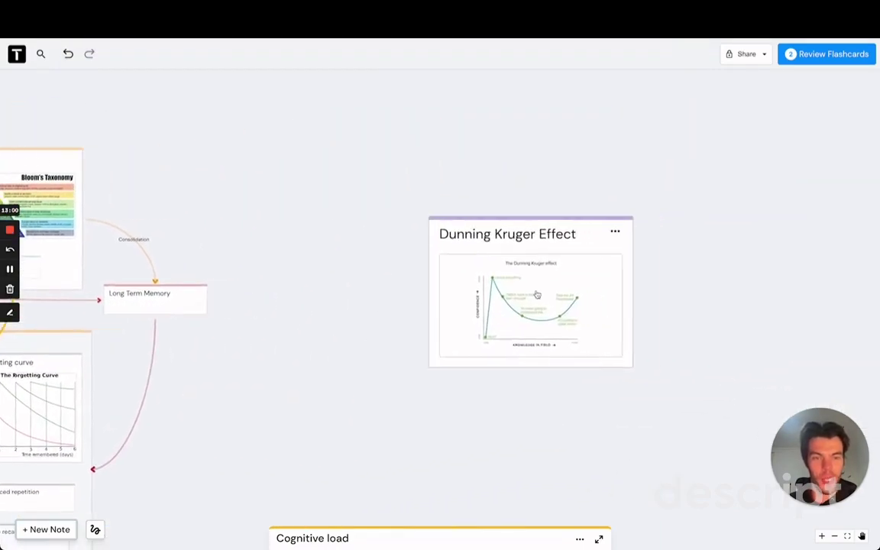
Open the Dunning Kruger Effect card in focus view to show its confidence-versus-knowledge graph
click(483, 265)
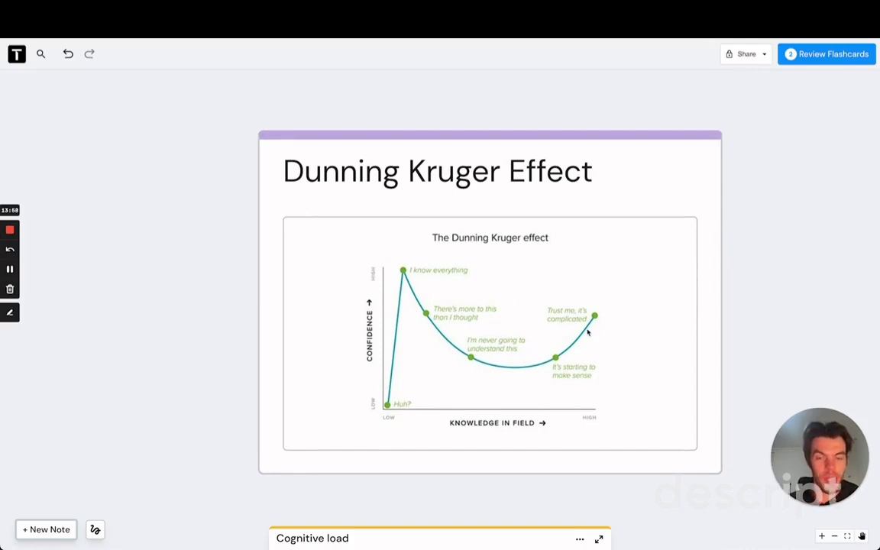
scroll(587, 334, right, 1)
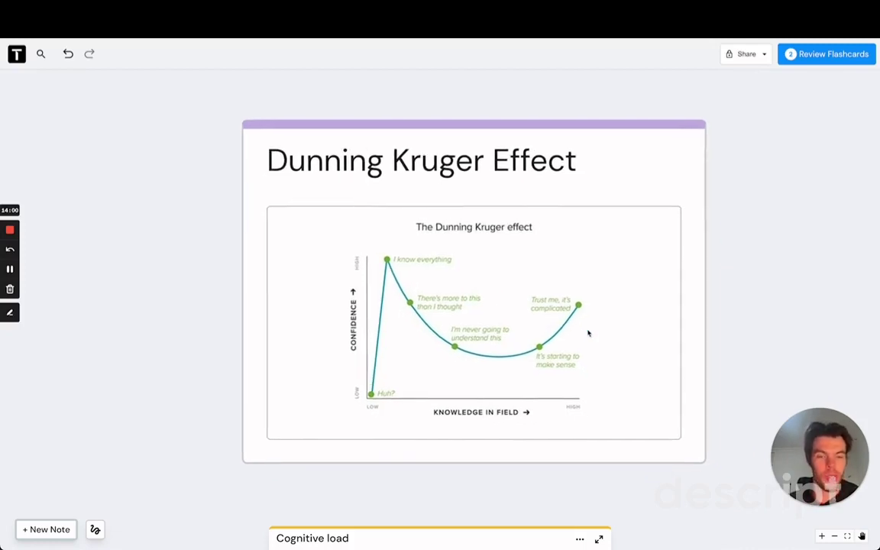